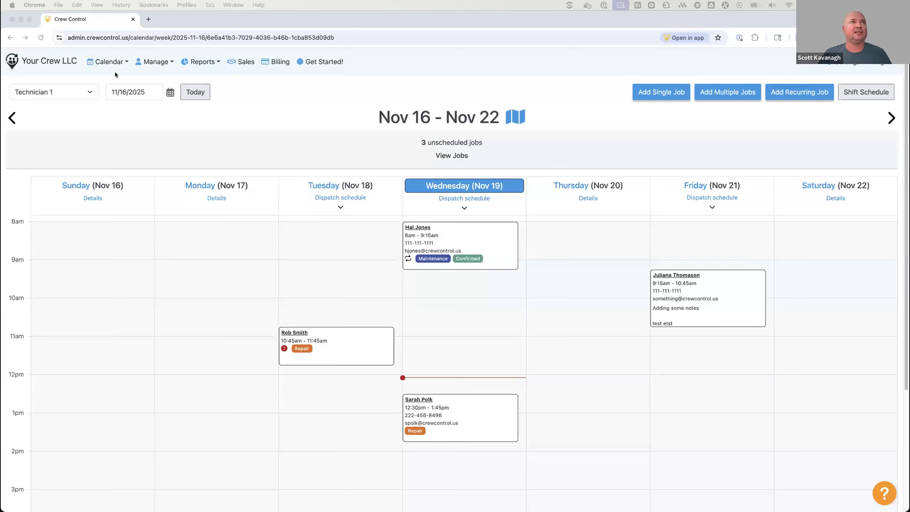
Step: Search the customer list for "Property 1"
click(107, 62)
click(108, 94)
click(151, 62)
click(154, 109)
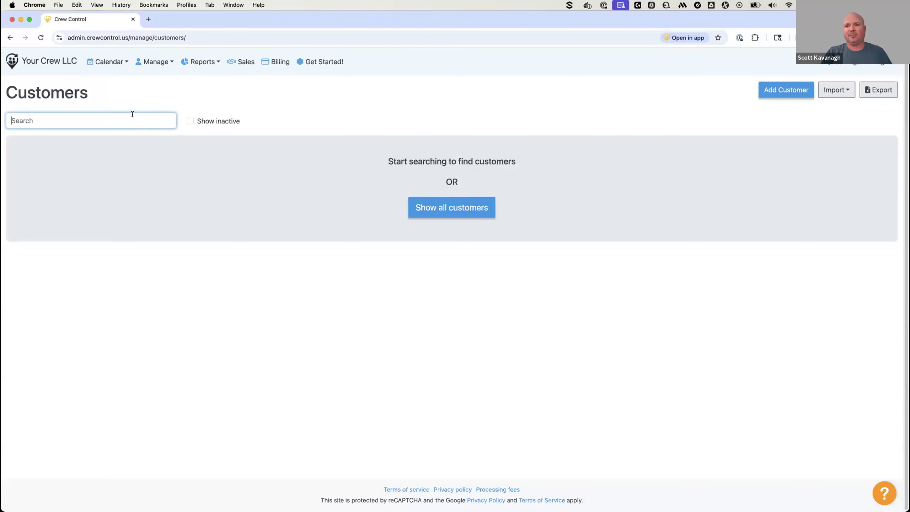
text(Prope)
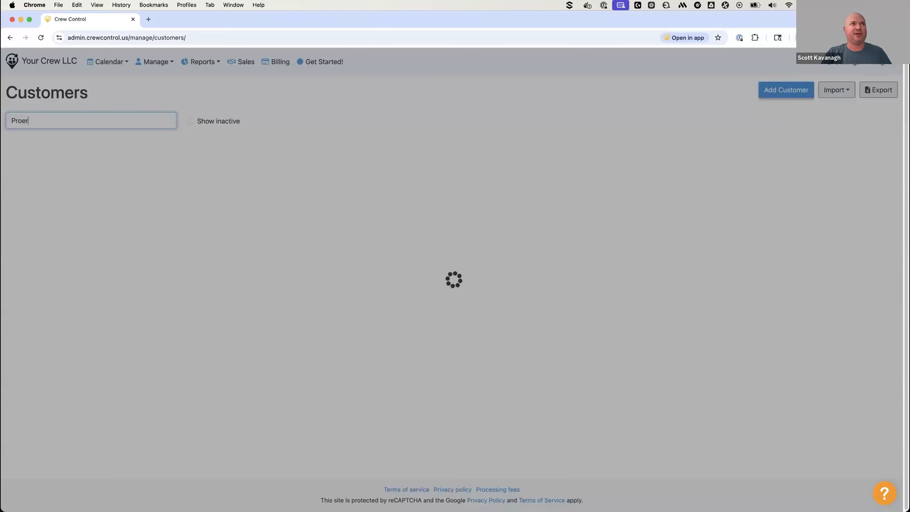
text(rty 1)
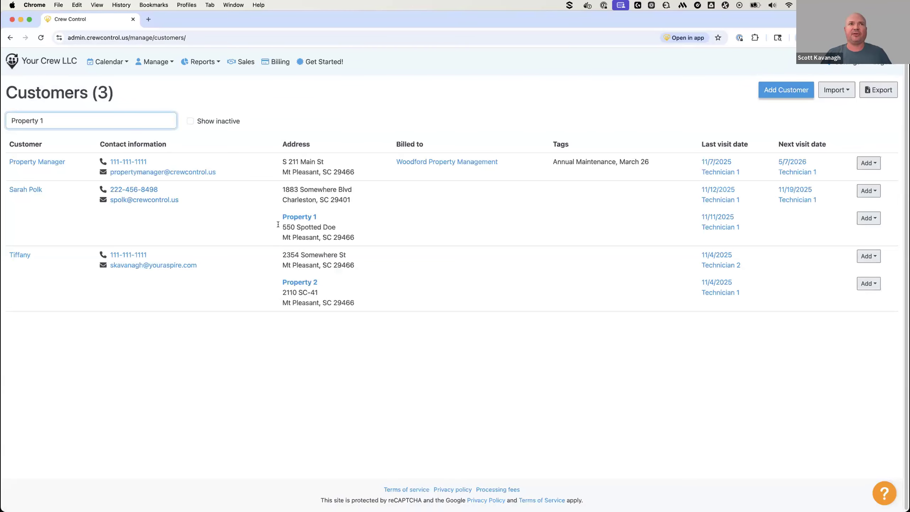
Step: Search the customers by Property 1's copied street address and open the history of the matching Property 1 location
drag(340, 227, 280, 228)
key(super+c)
click(79, 122)
key(super+a)
key(super+v)
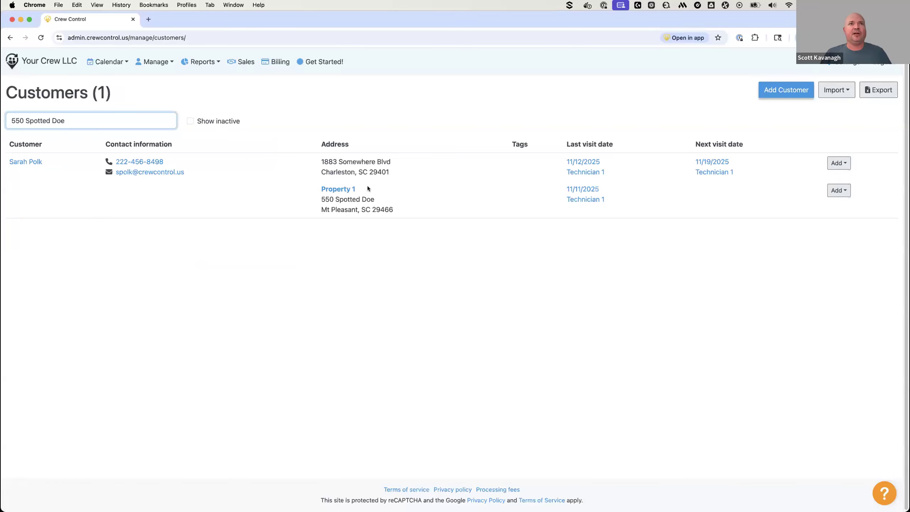
click(343, 190)
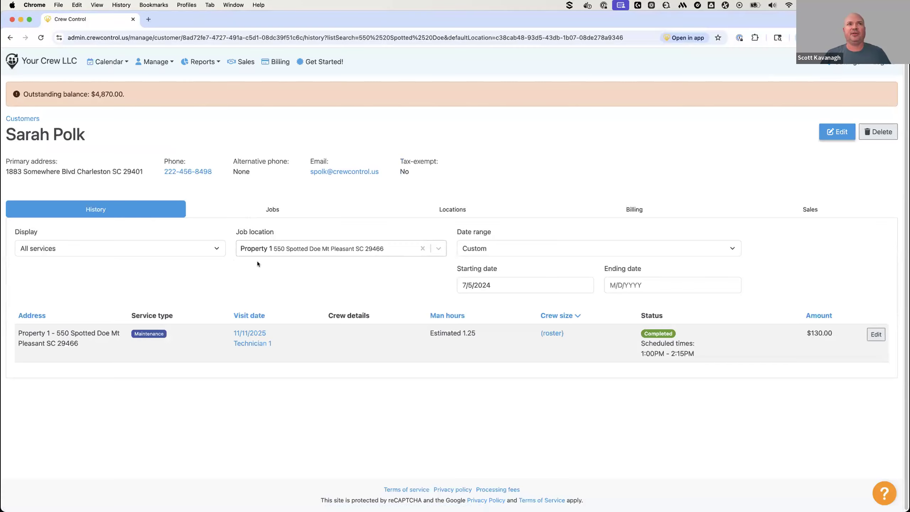
Step: Review the customer's jobs, locations, billing and sales records for Property 1
click(275, 211)
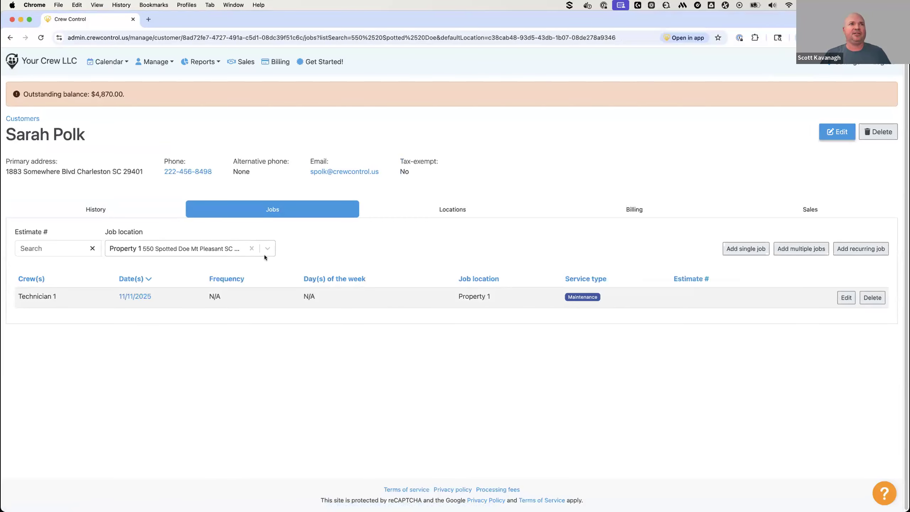
click(456, 210)
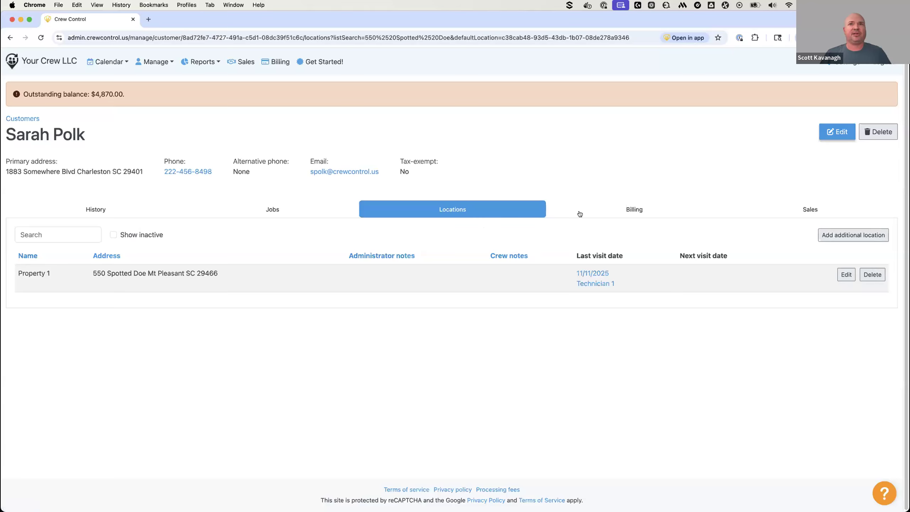
click(610, 213)
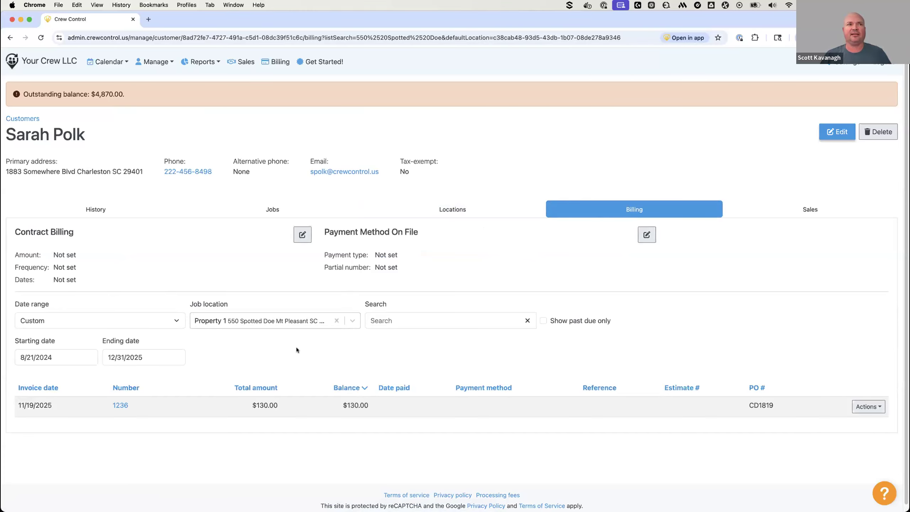
click(785, 211)
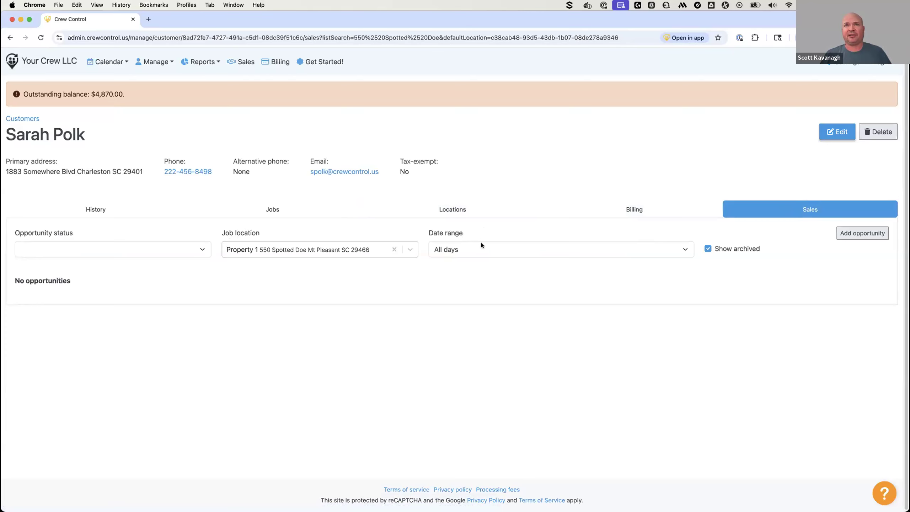
Step: Compare the customer's invoices across all job locations and for Customer Address only, leaving the job location filter cleared
click(637, 208)
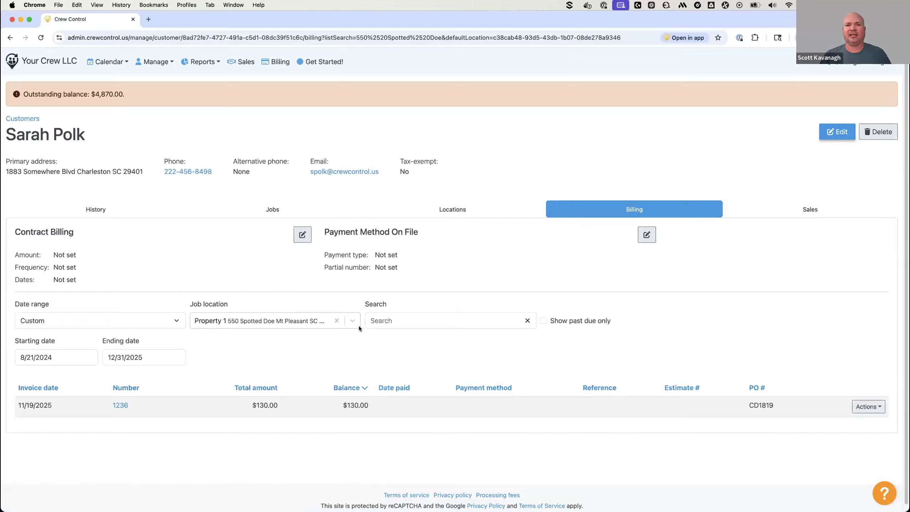
click(335, 321)
scroll(194, 412, down, 3)
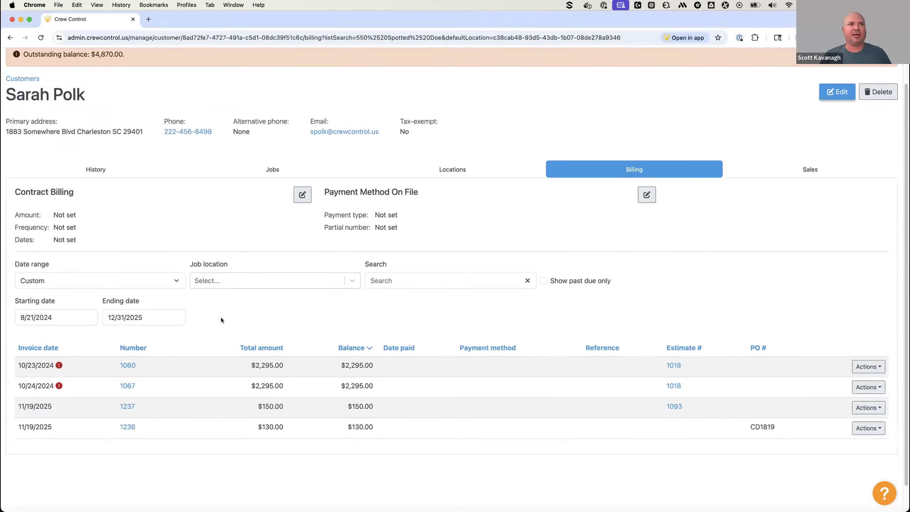
click(320, 267)
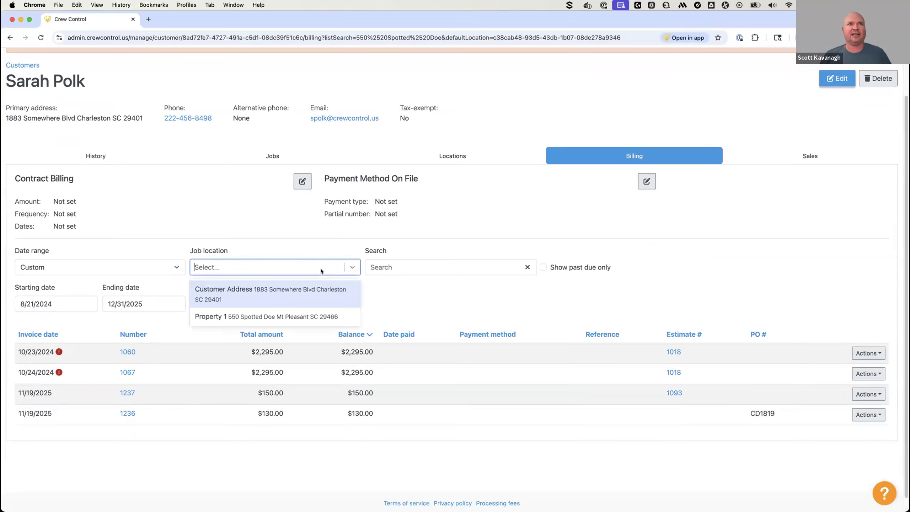
click(259, 295)
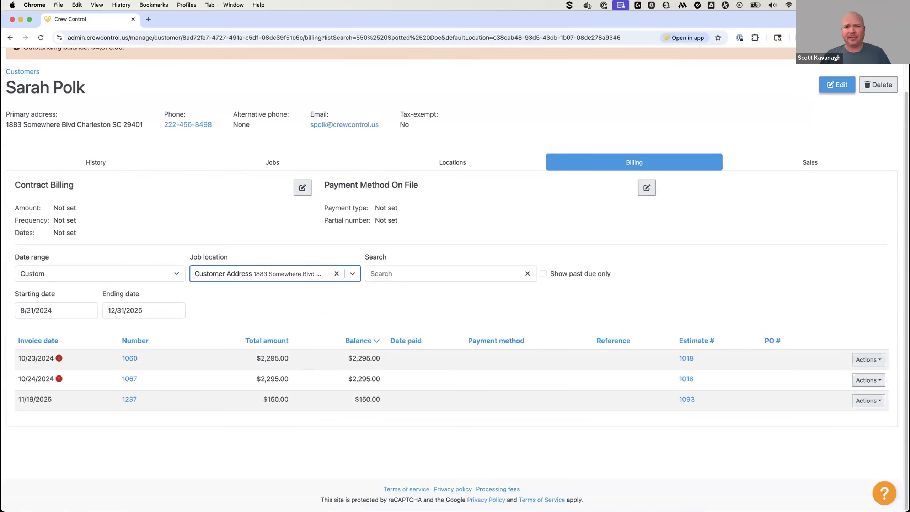
click(435, 322)
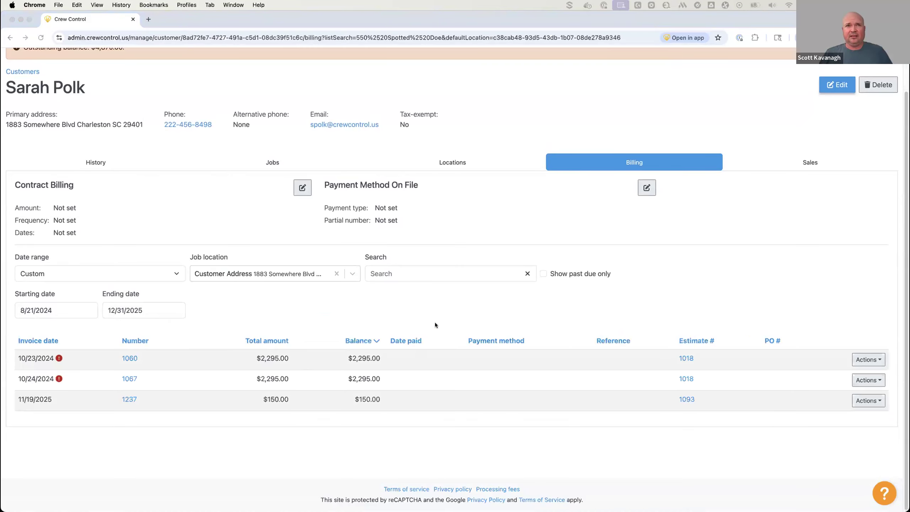
click(435, 303)
click(340, 272)
click(340, 289)
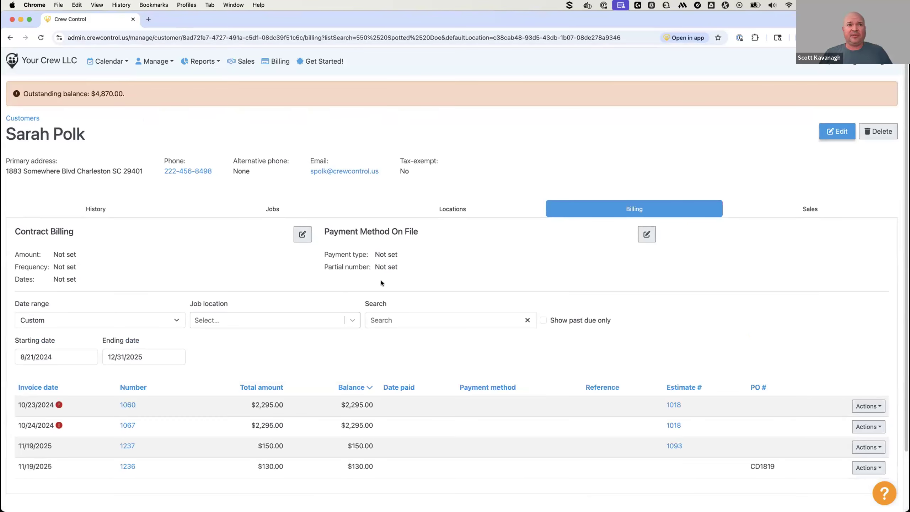
Step: Open the customer's details for editing at the billed-to contact setting
click(837, 131)
scroll(421, 294, down, 3)
scroll(421, 293, down, 5)
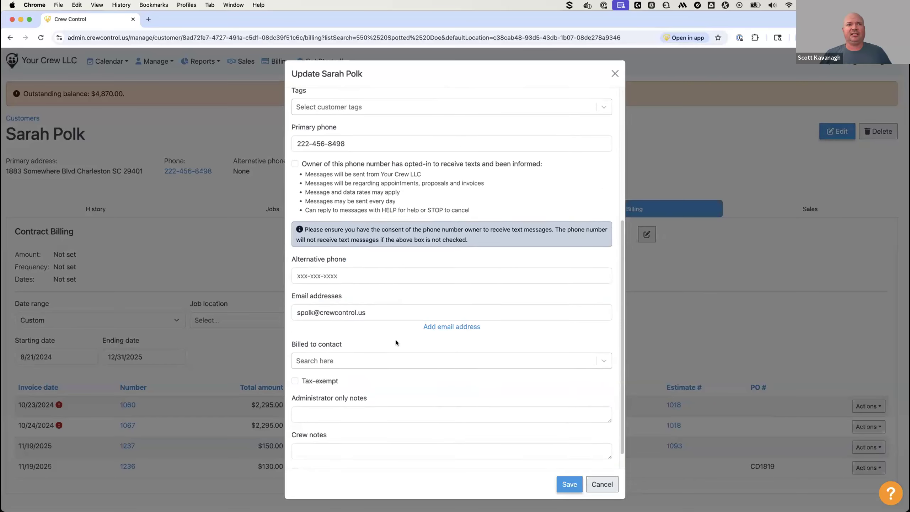
click(325, 339)
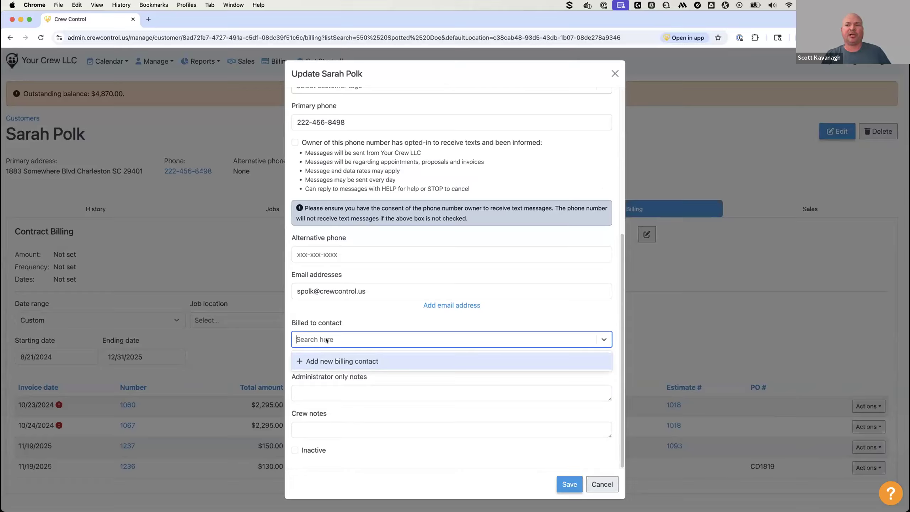
text(Pro)
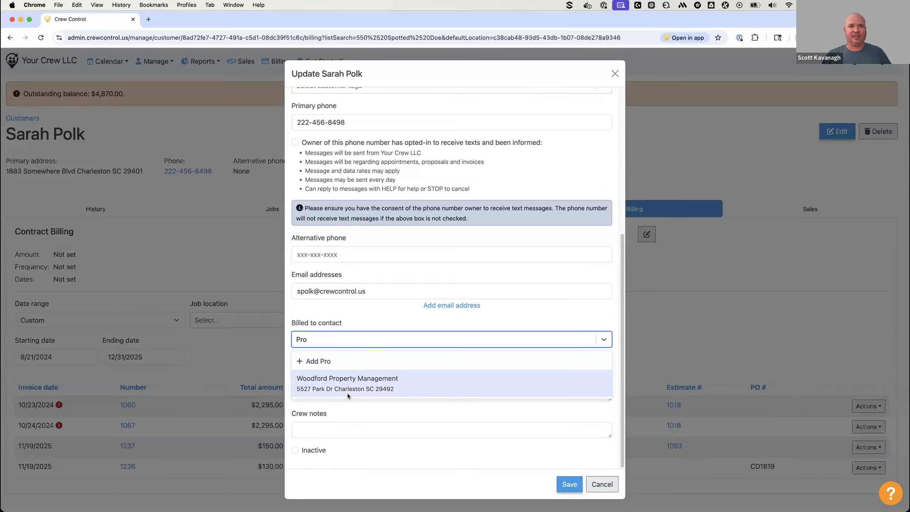
click(333, 361)
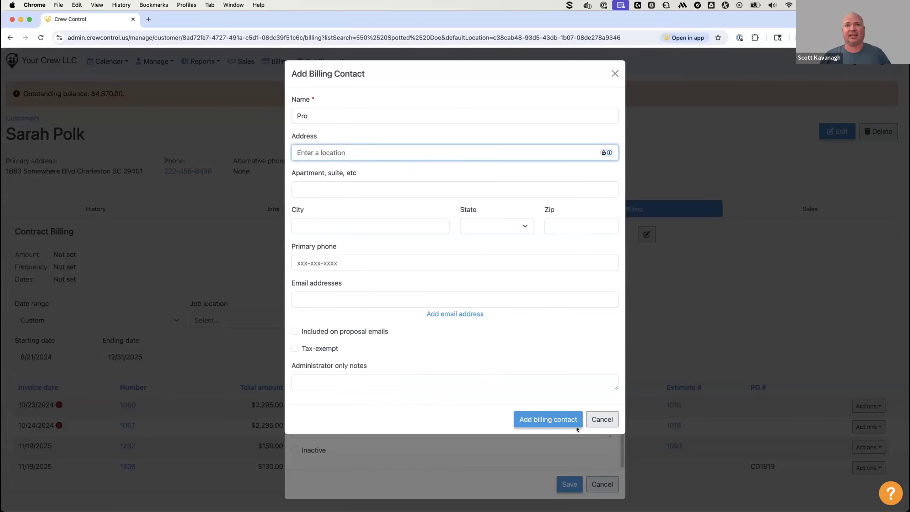
click(602, 419)
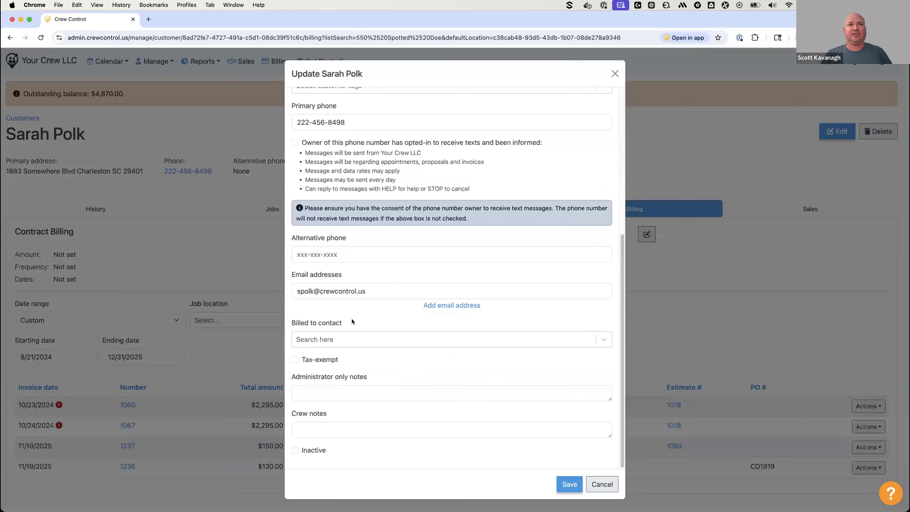
Step: Set the billed-to contact to Woodford Property Management and include the customer on emailed invoices
click(337, 339)
text(W)
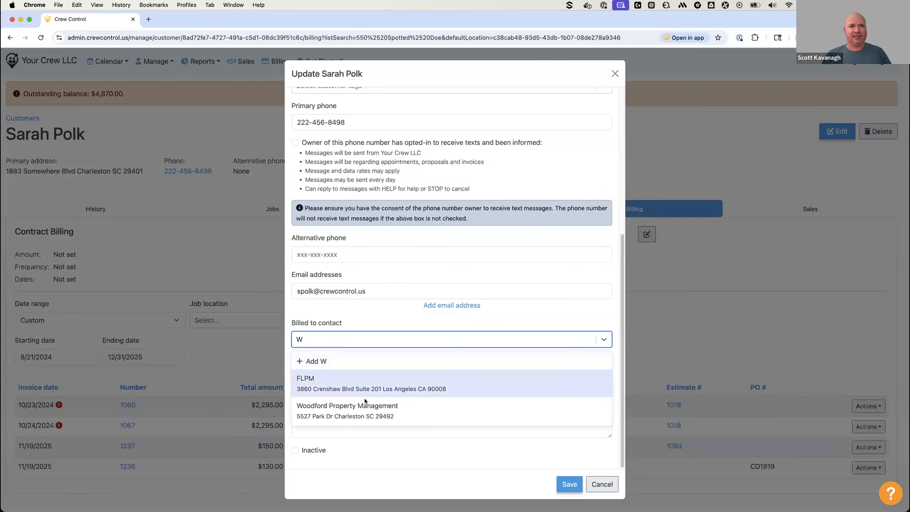
click(364, 401)
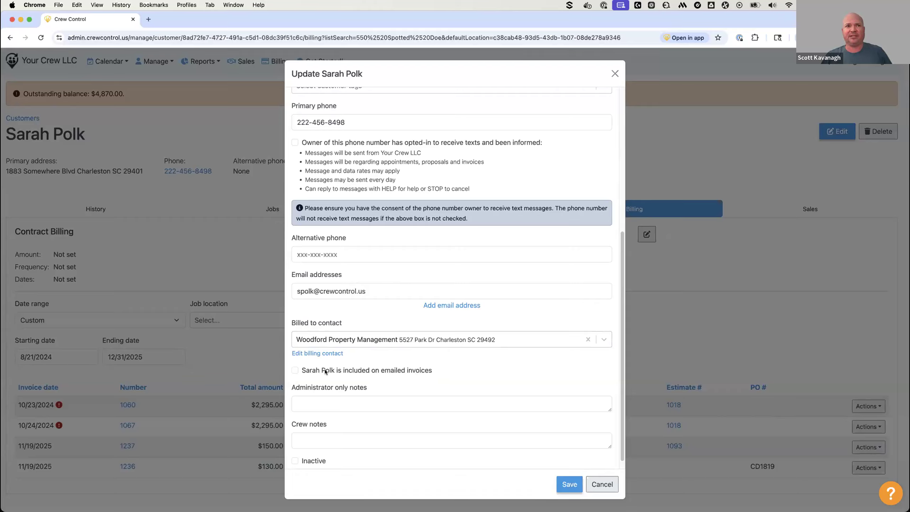
click(294, 370)
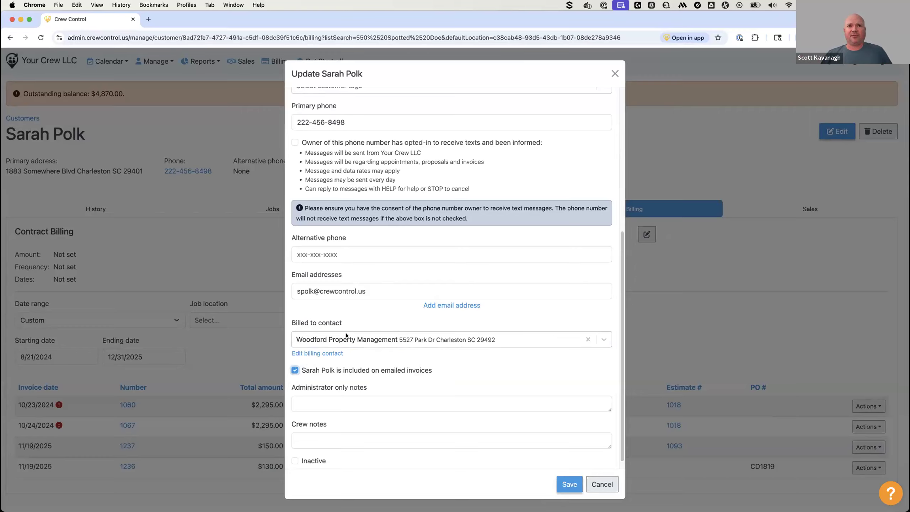
click(318, 370)
Step: Edit the Woodford Property Management billing contact to be included on proposal emails and save it
click(316, 355)
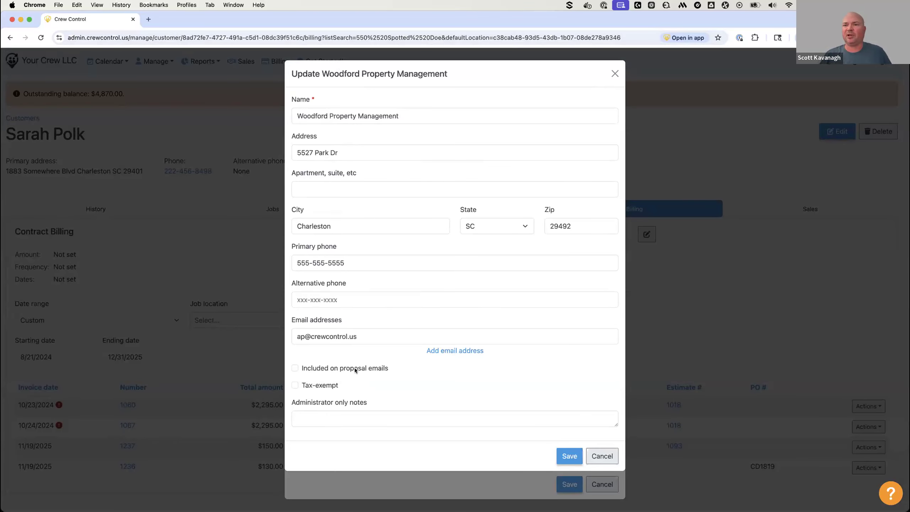
click(325, 367)
click(570, 456)
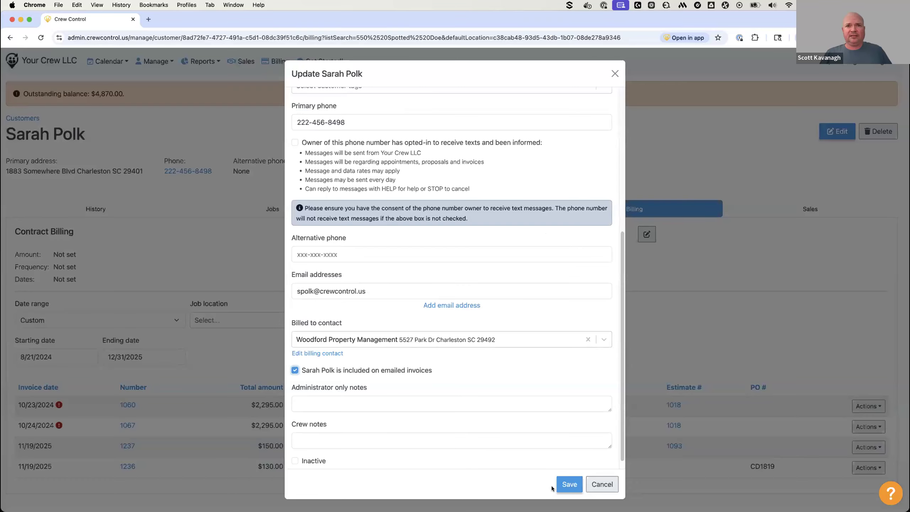
Step: Exclude the customer from emailed invoices and save the customer's details
click(353, 370)
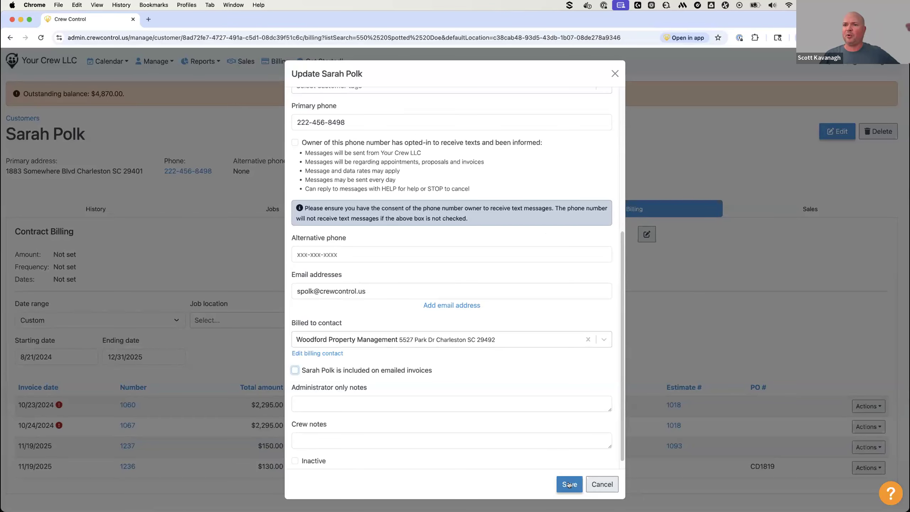
scroll(506, 430, up, 5)
scroll(505, 431, down, 5)
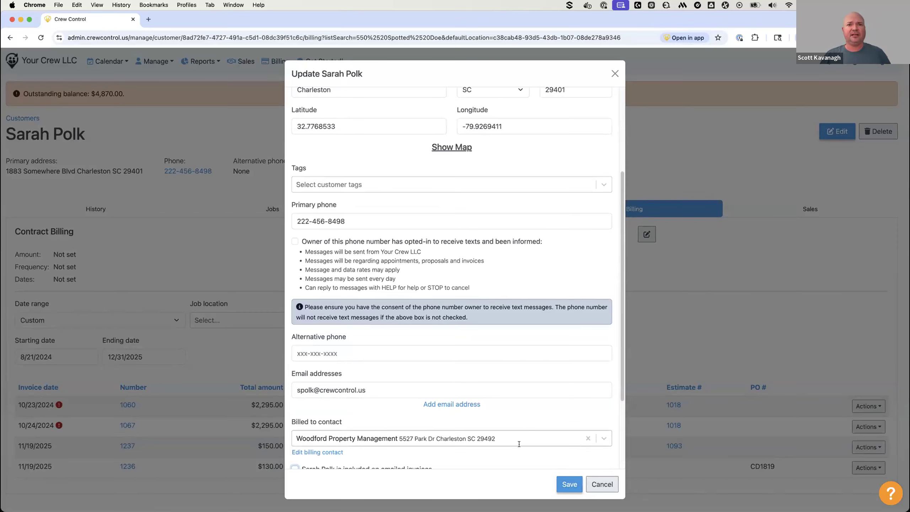
click(570, 482)
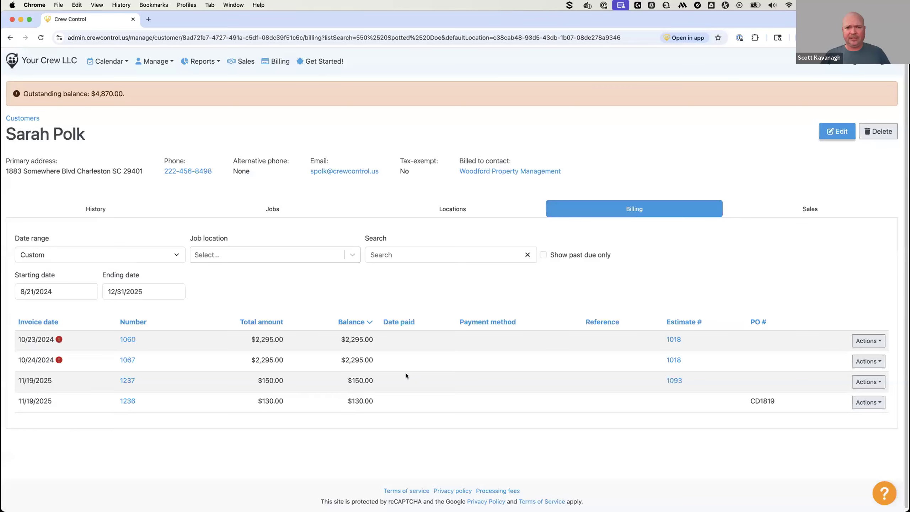
Step: Mark the 12:30pm repair job on Wednesday, Nov 19 as complete in Technician 1's weekly calendar
click(107, 61)
click(104, 95)
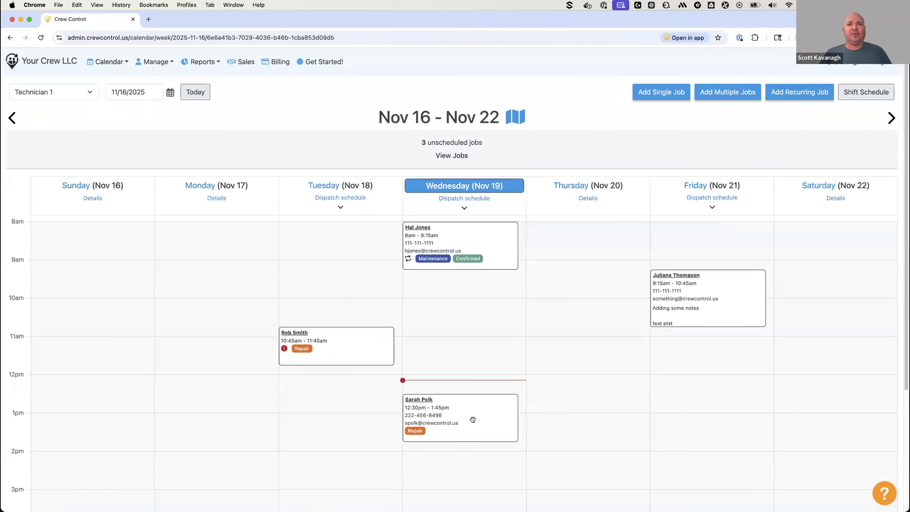
click(830, 499)
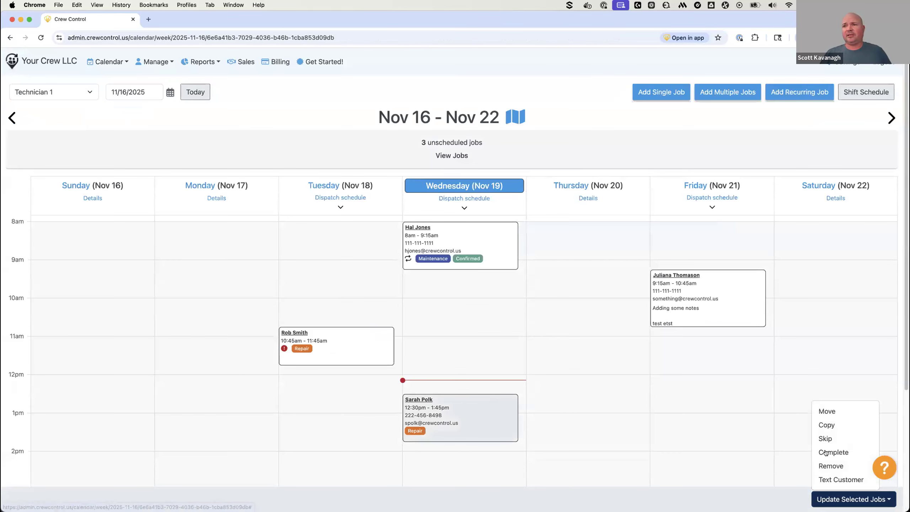
click(826, 453)
click(497, 101)
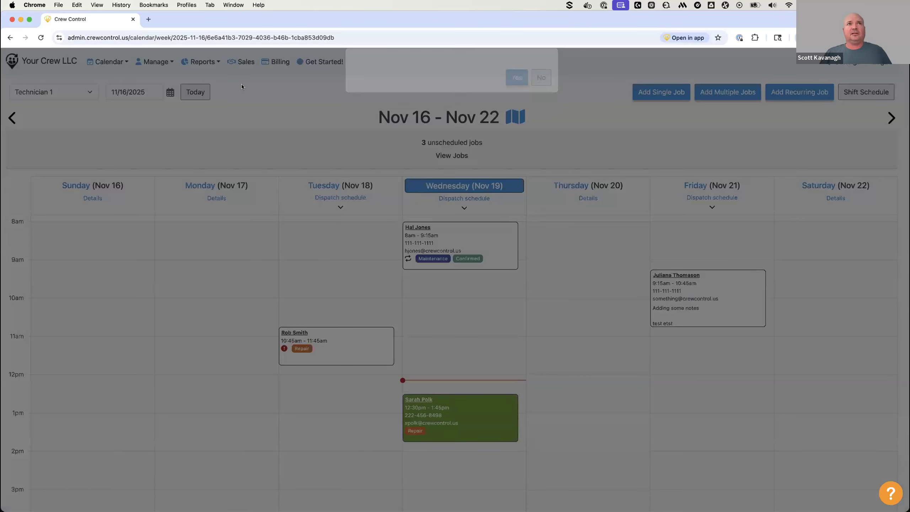
Step: Limit the billing list of work not invoiced to the last 30 days and search it by the customer's first name
click(275, 62)
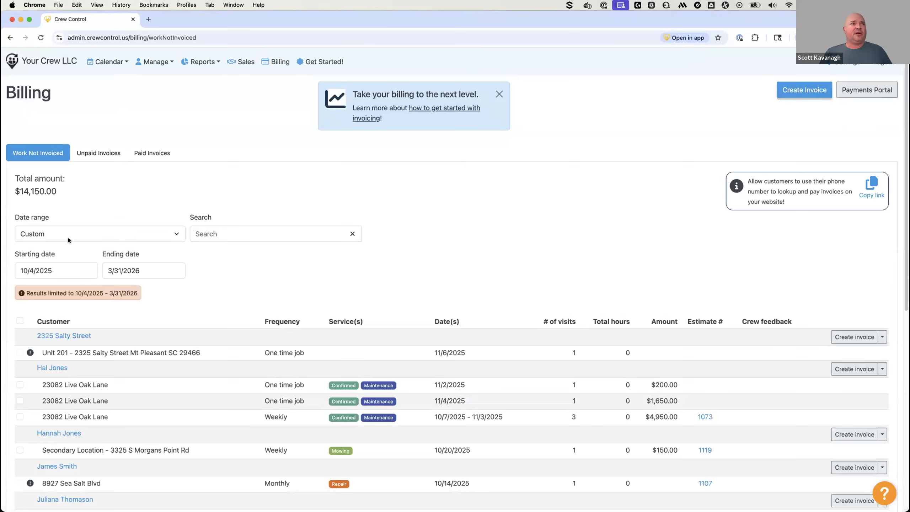
click(68, 238)
click(62, 200)
click(228, 233)
text(Sah)
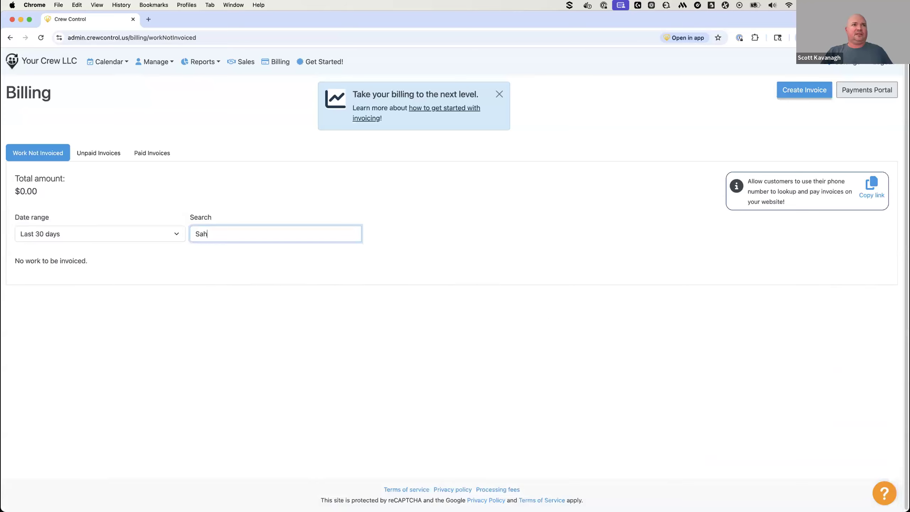
key(BackSpace)
text(rah)
Step: Create an invoice for the customer's completed repair work and set its delivery method to Email
click(854, 278)
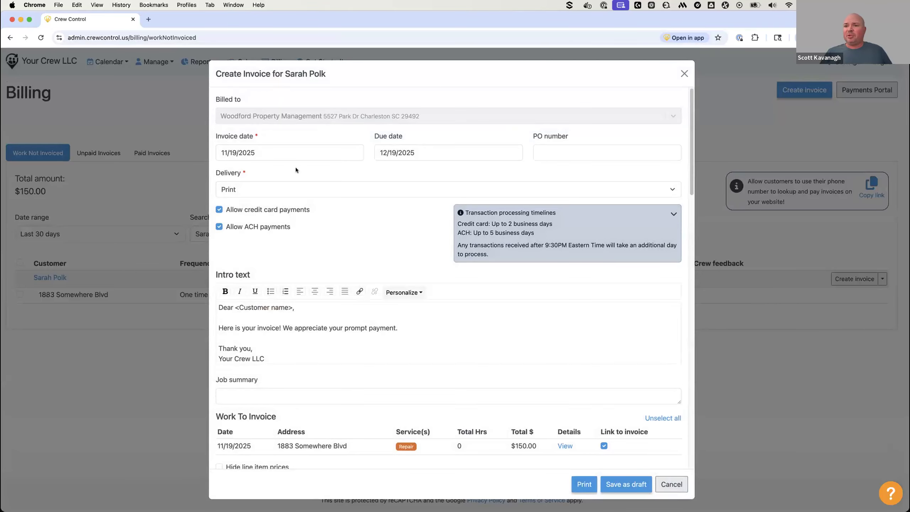
scroll(313, 239, down, 3)
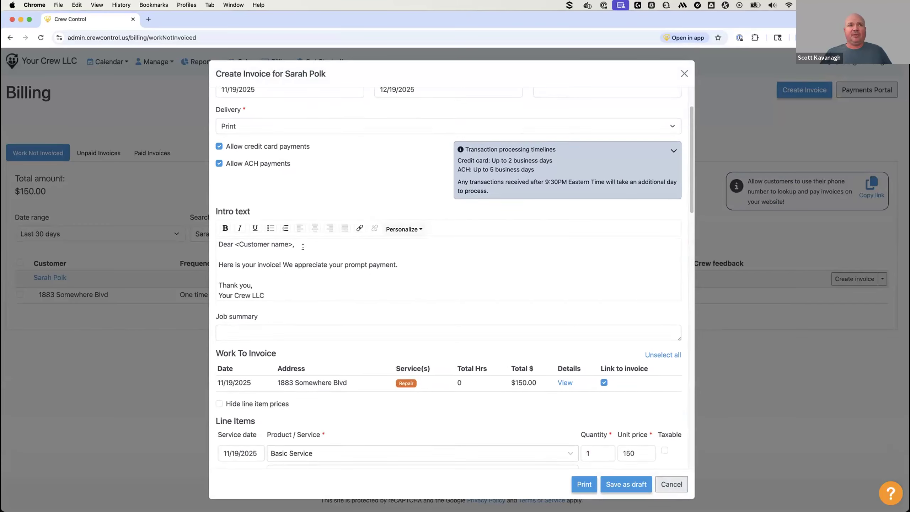
scroll(259, 194, up, 3)
click(258, 191)
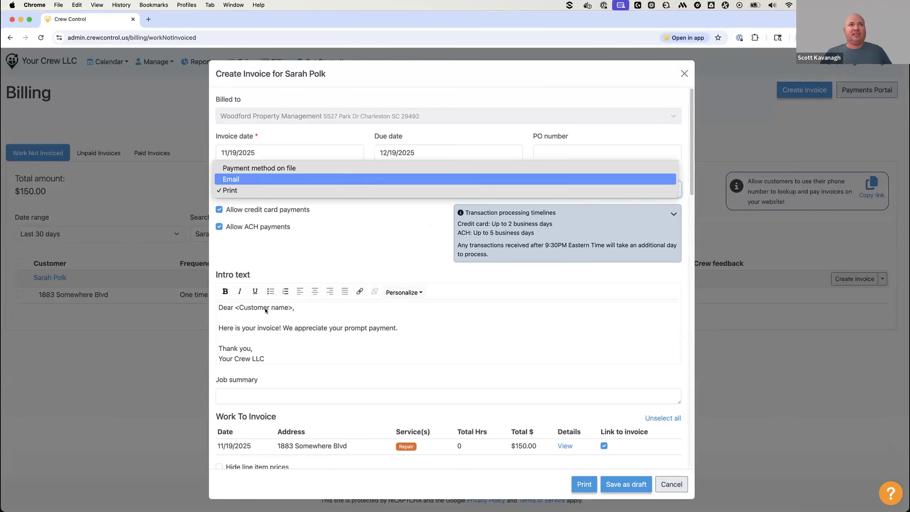
click(265, 190)
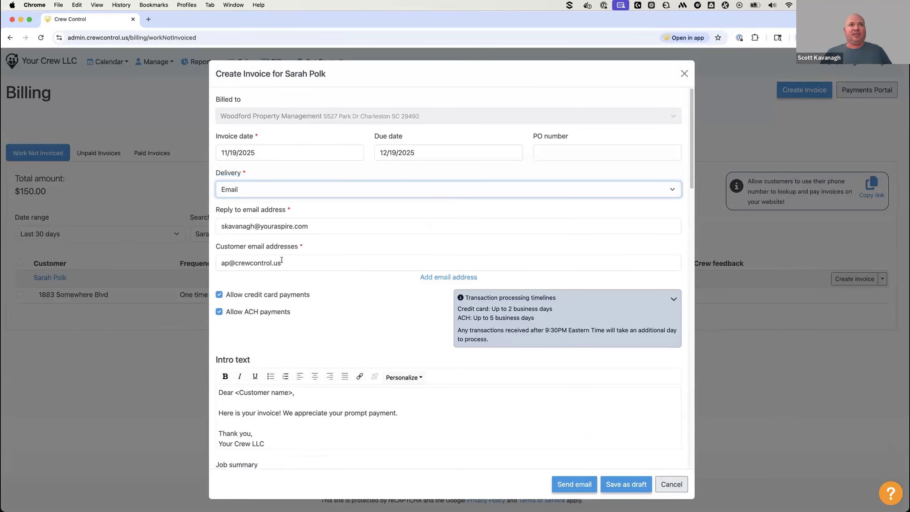
Step: Add a second customer email field, remove it again, and email the invoice to the billing contact
drag(282, 260, 210, 261)
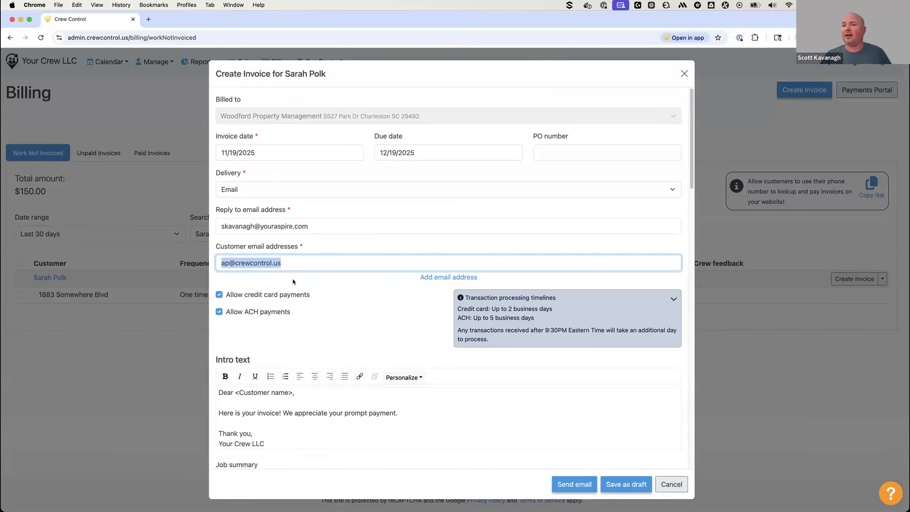
click(448, 277)
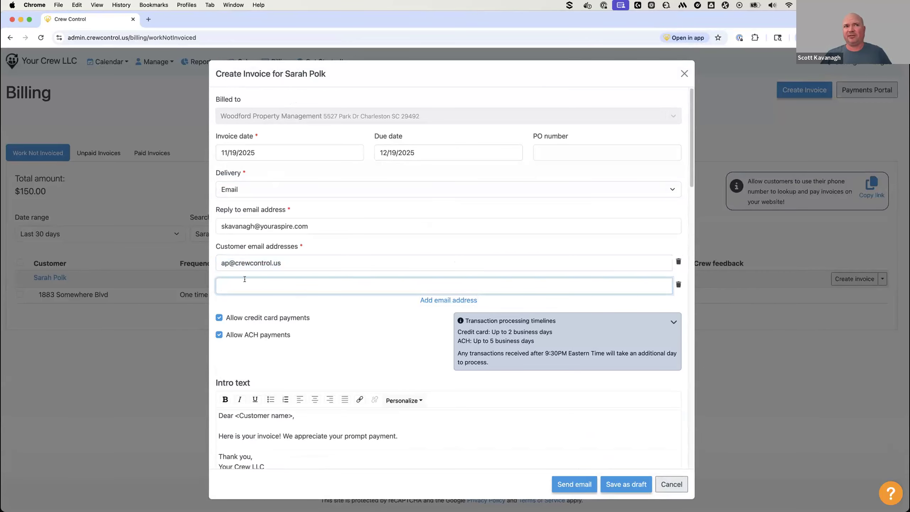
click(678, 284)
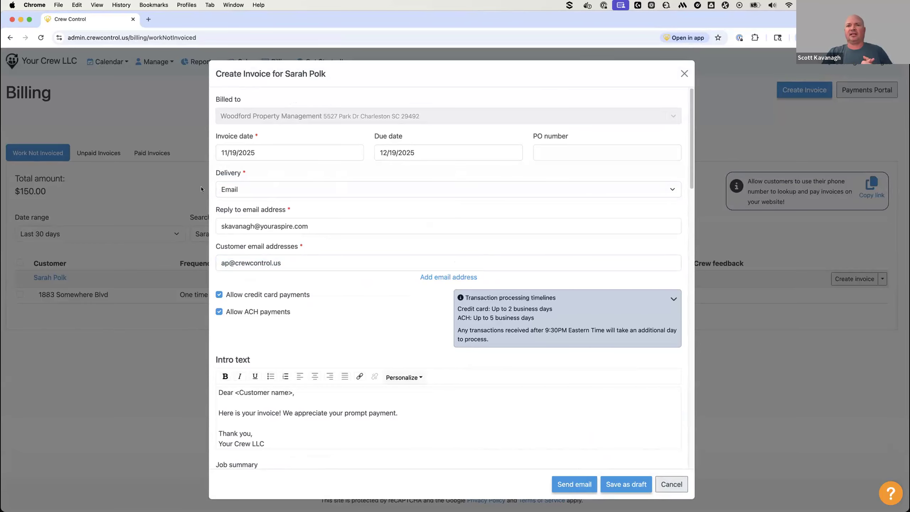
click(566, 485)
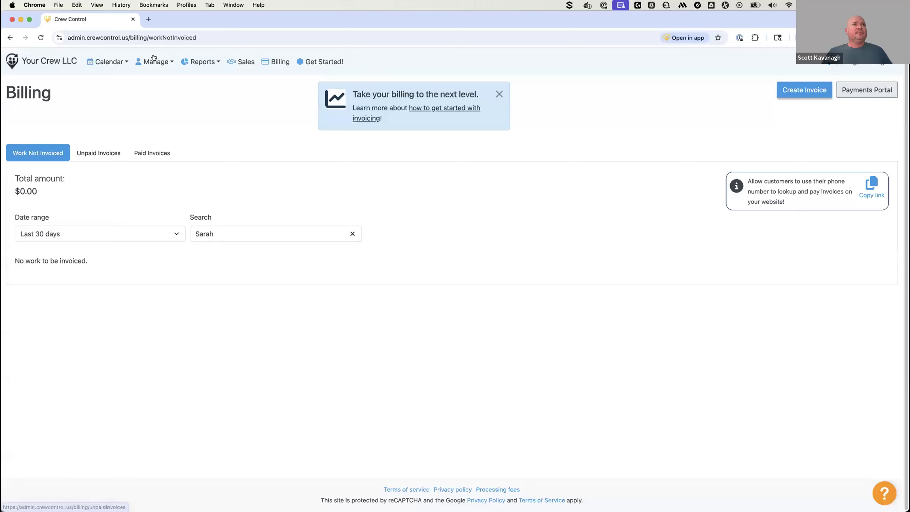
Step: Show all customers and search the list by the invoiced customer's first name
click(155, 61)
click(149, 109)
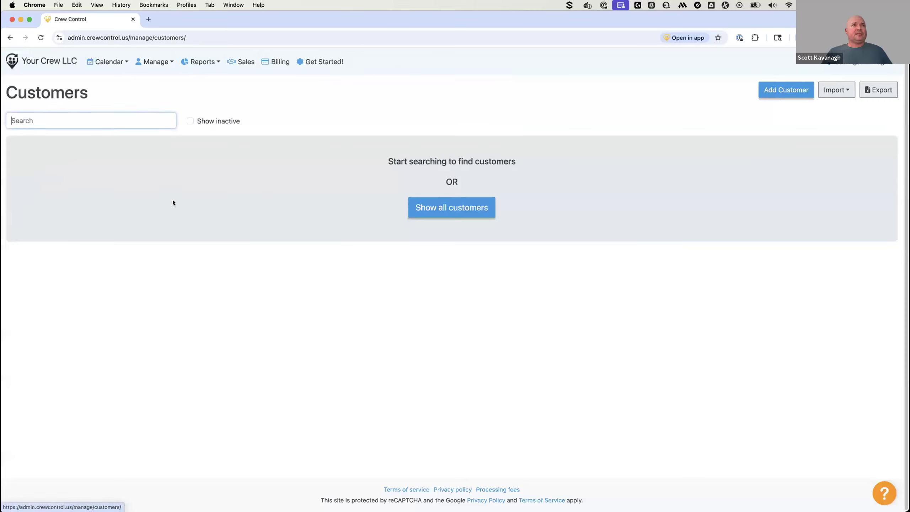
click(416, 208)
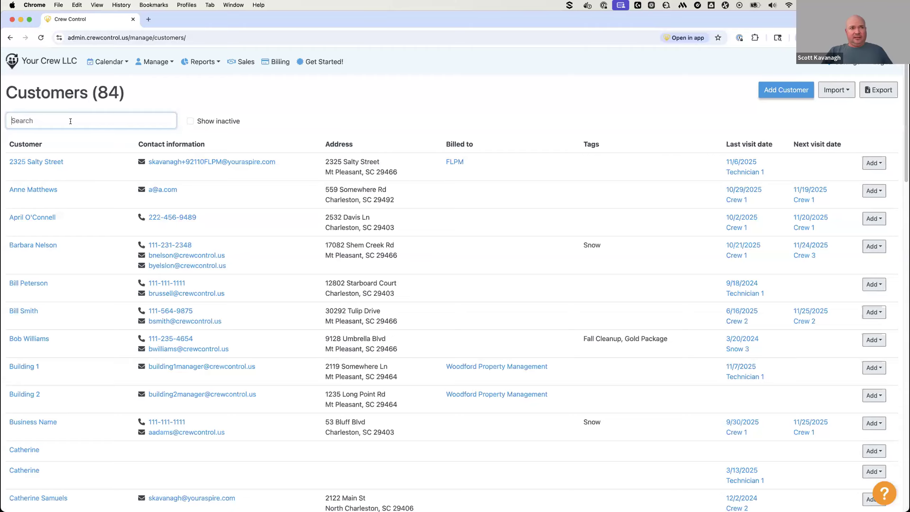
click(71, 121)
text(sarah)
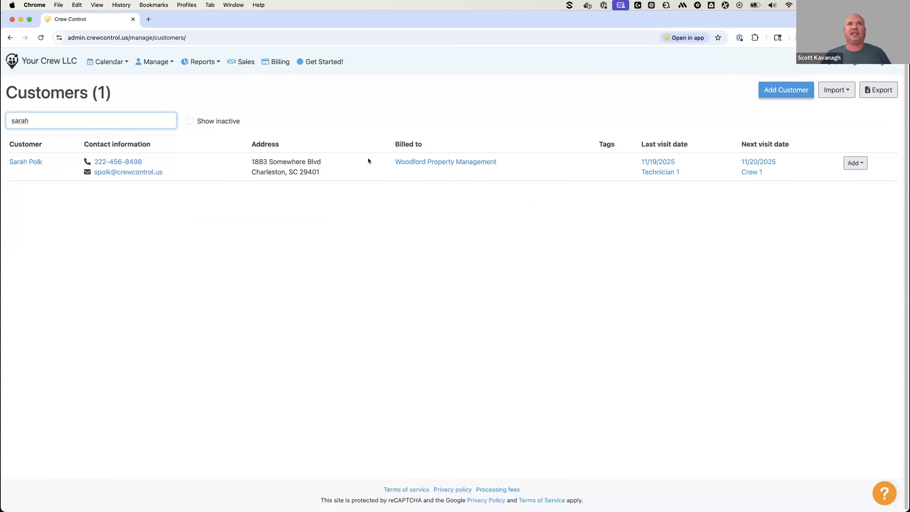
Step: Search the customers for "Wood" and open the Woodford Property Management billed-to contact
key(super+a)
text(Wood)
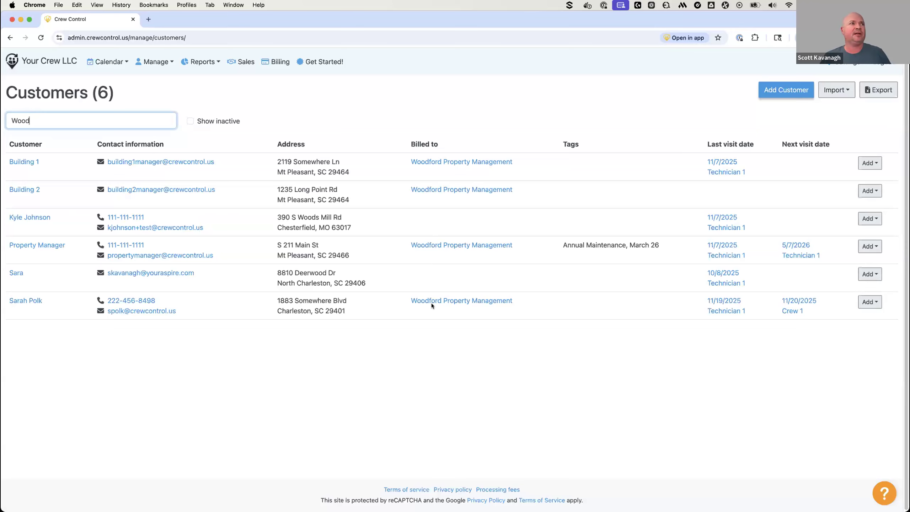
click(440, 301)
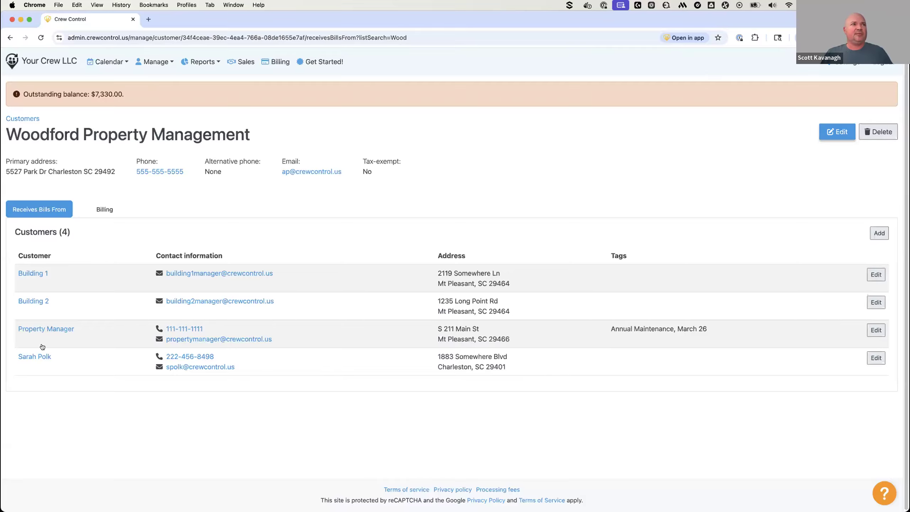
Step: Review the invoices and outstanding balance in Woodford Property Management's billing details
click(105, 211)
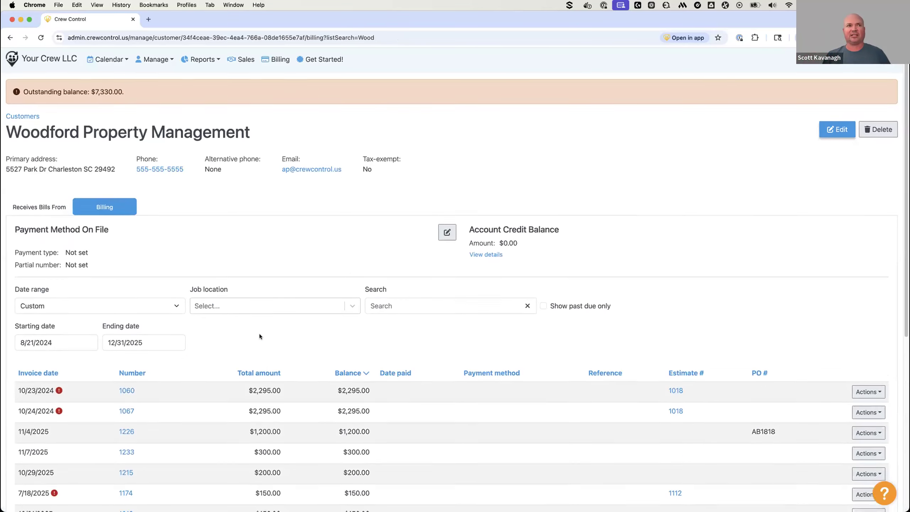
scroll(270, 319, down, 5)
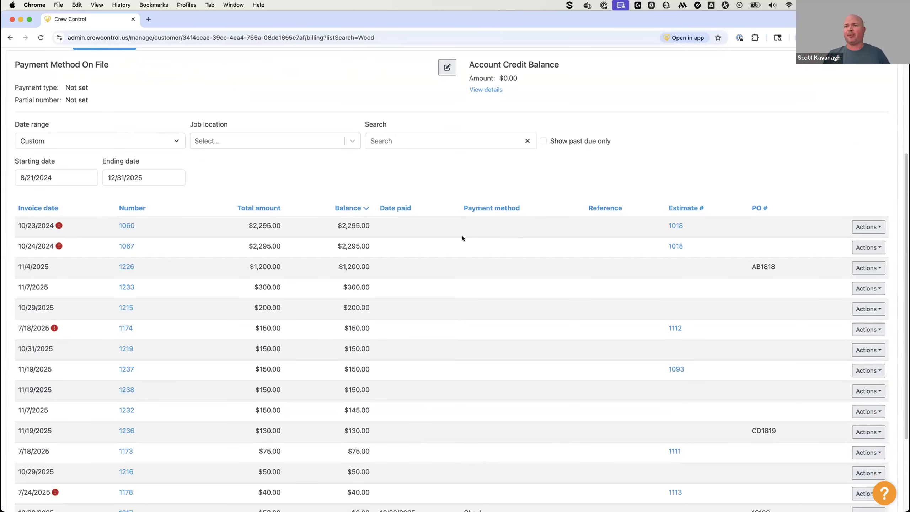
scroll(462, 235, up, 5)
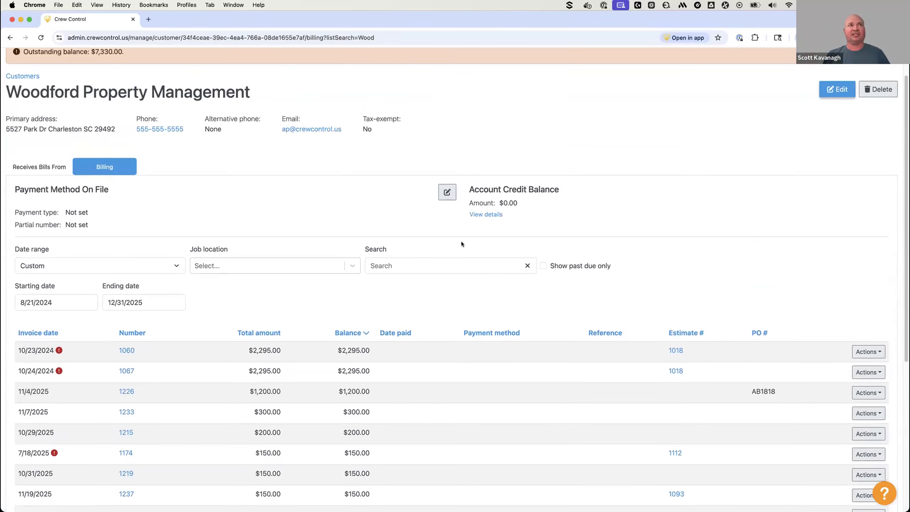
drag(131, 89, 10, 90)
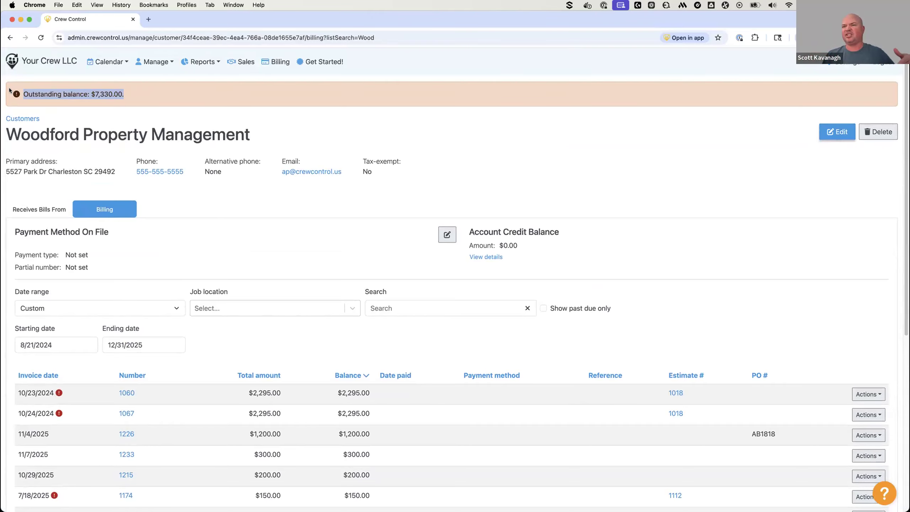
scroll(306, 286, down, 3)
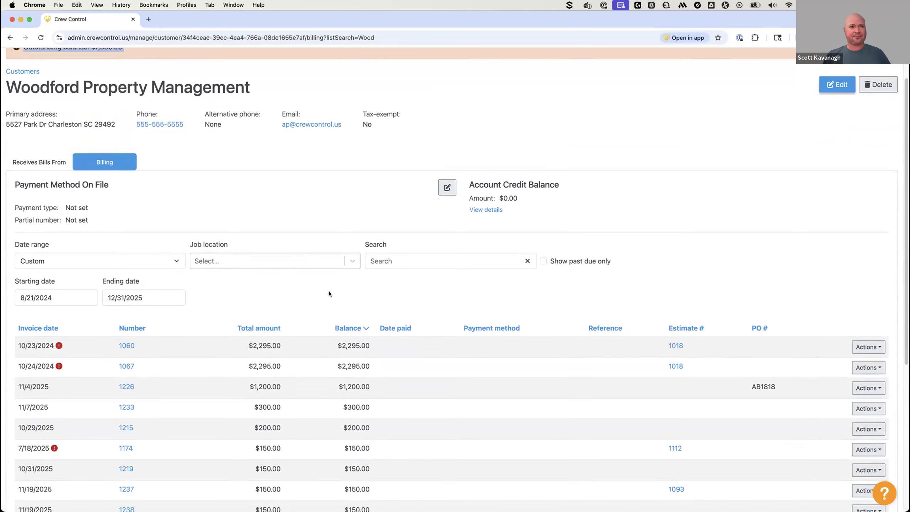
Step: Check the job location filter choices, search the company's invoices for the PO text "Ab", and clear that search
click(310, 256)
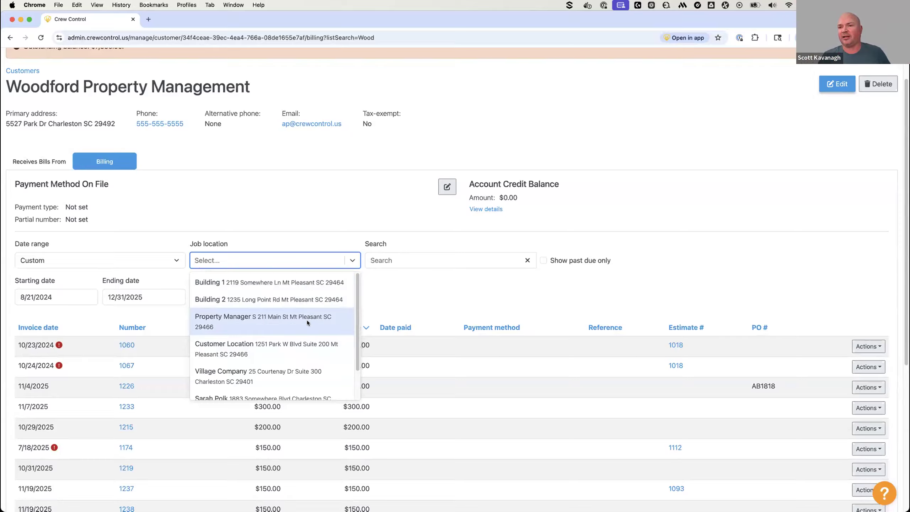
click(503, 303)
click(435, 261)
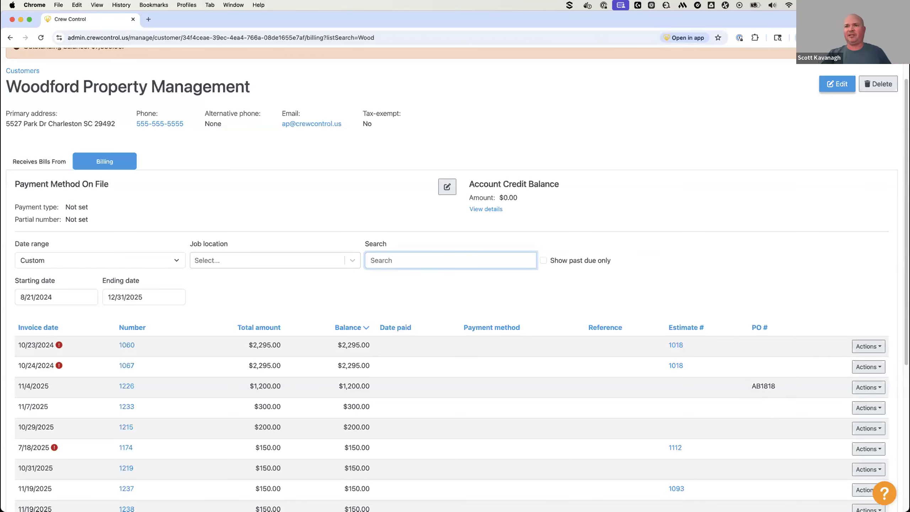
text(Ab)
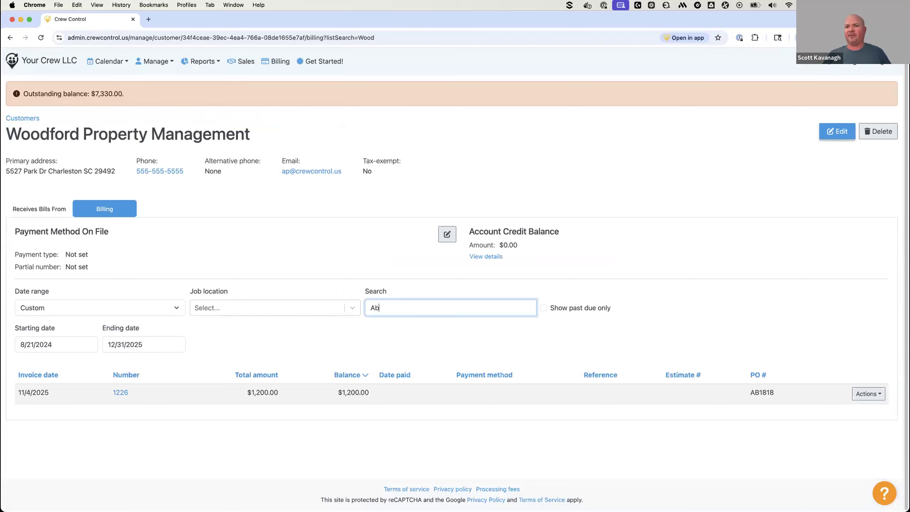
key(BackSpace)
key(BackSpace)
scroll(392, 300, down, 2)
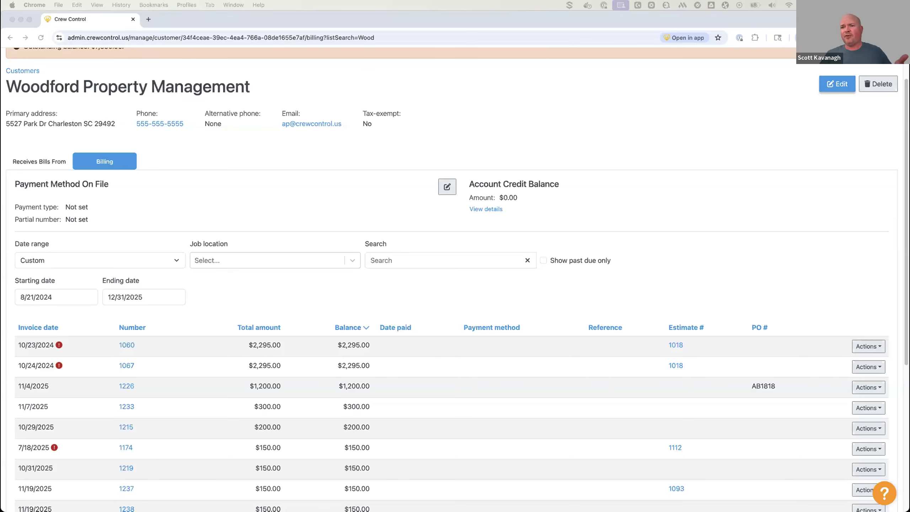
scroll(283, 110, up, 3)
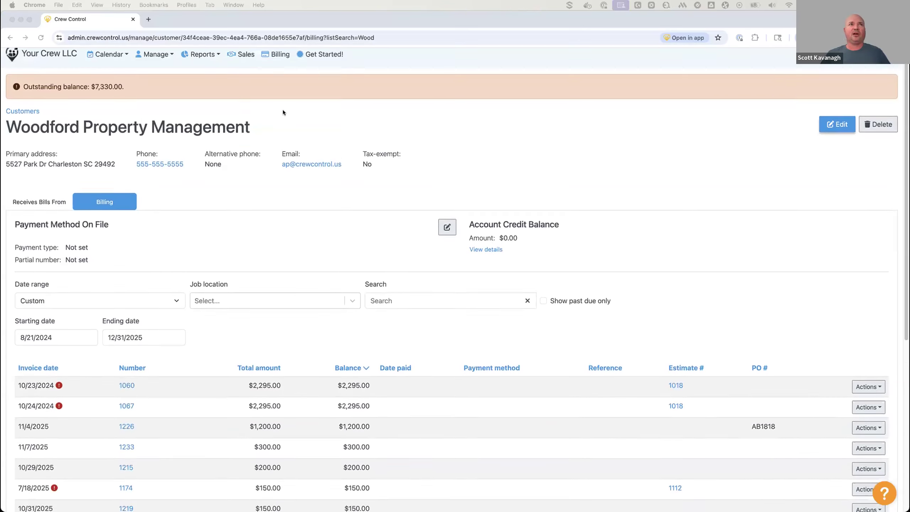
Step: Open the Work History report and remove its "Unit 201" search text and Technician 1 crew filter
click(201, 61)
click(199, 81)
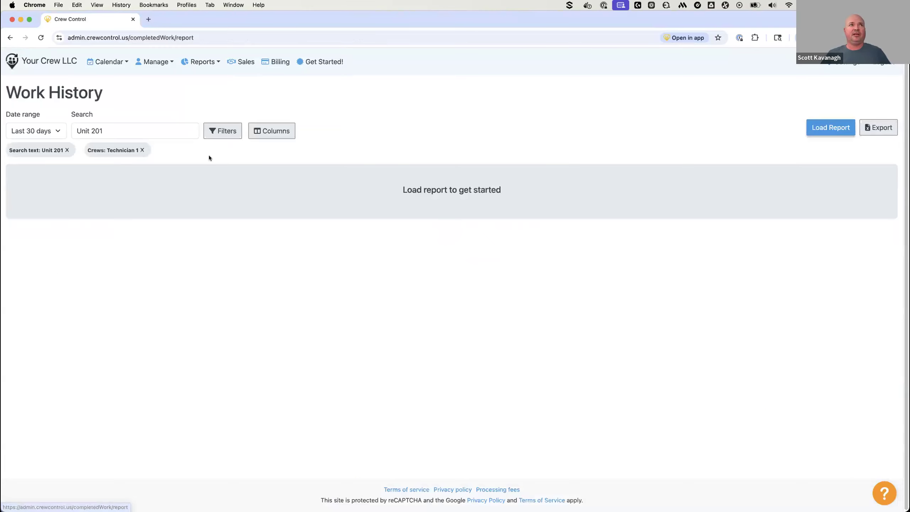
triple_click(110, 127)
key(BackSpace)
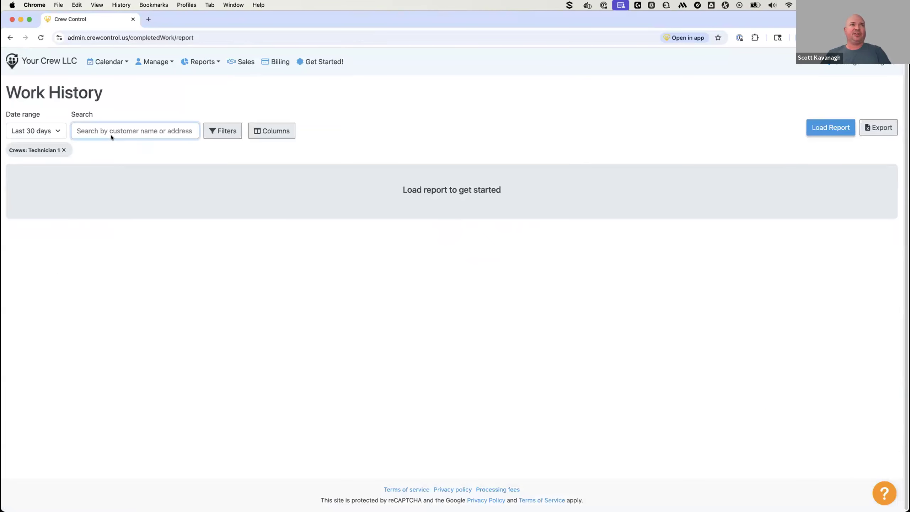
click(62, 150)
Step: Load the Work History report for the search text "property"
click(136, 126)
text(pr)
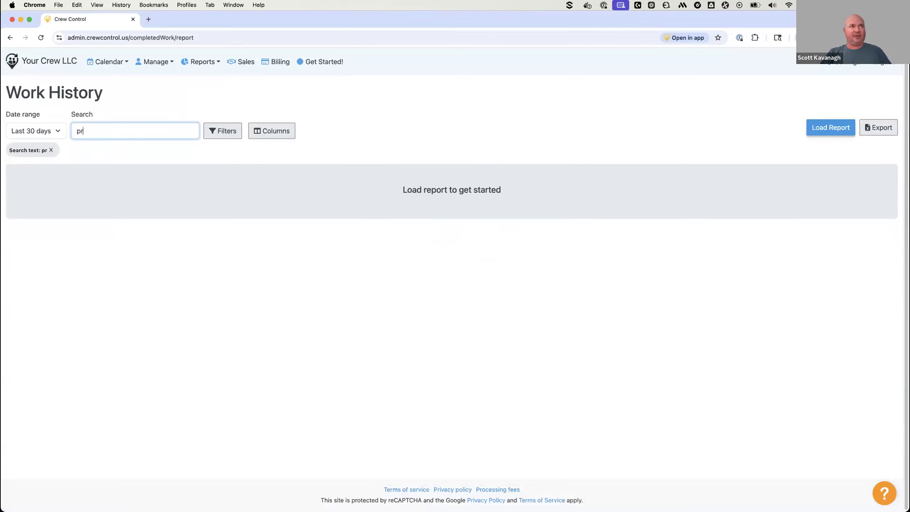
text(operty)
key(Return)
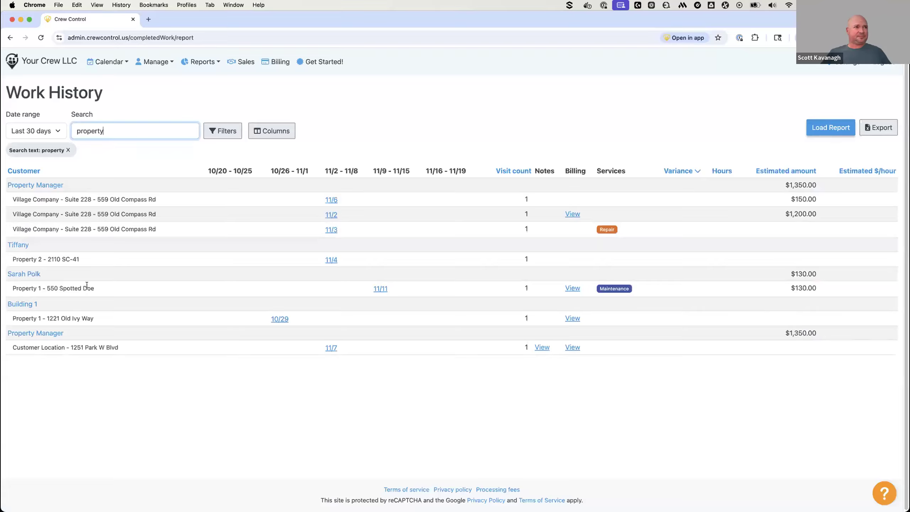
Step: Copy the customer's full Property 1 location text and load the Work History report using it as the search text
drag(94, 289, 6, 291)
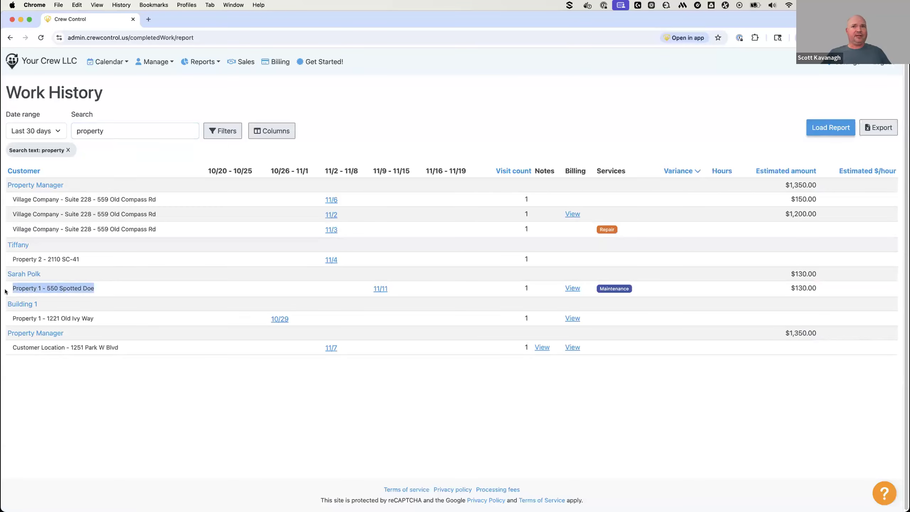
key(cmd+c)
double_click(89, 130)
key(cmd+v)
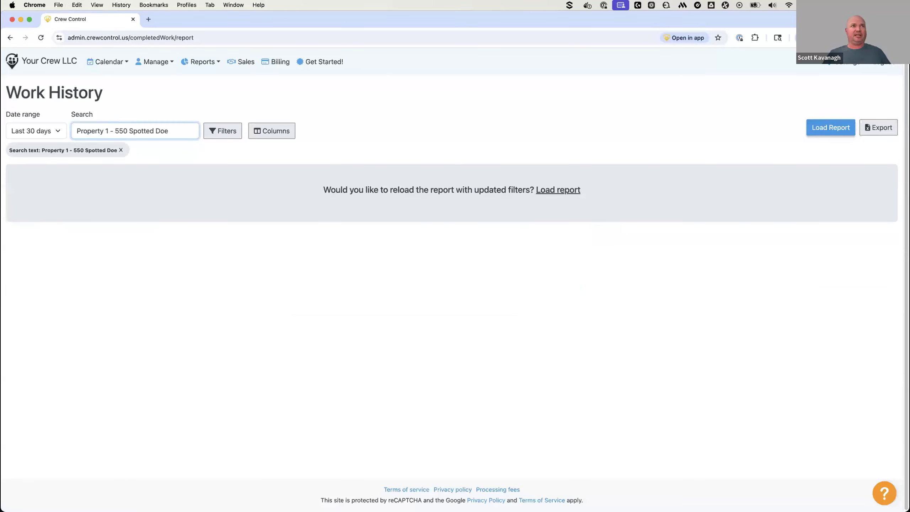
key(Return)
Step: Shorten the search text to "Property 1" and reload the Work History report
drag(166, 135, 111, 132)
key(BackSpace)
key(Return)
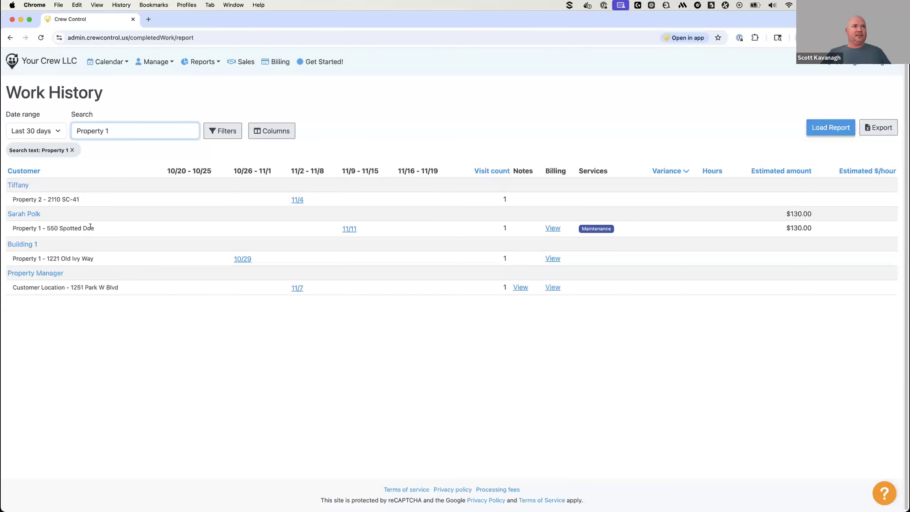
Step: Load the Work History report for only the customer's Property 1 street address, and check the report's filter options
drag(94, 228, 46, 226)
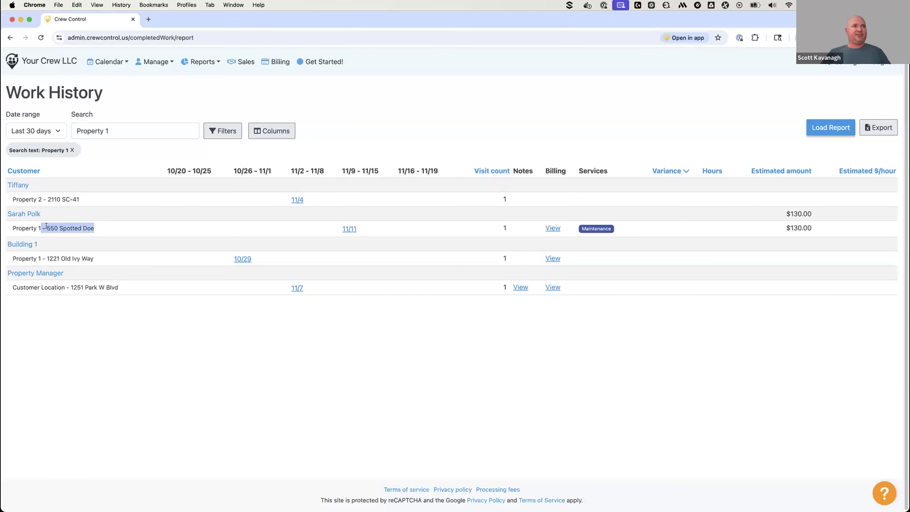
key(super+c)
triple_click(99, 133)
key(super+v)
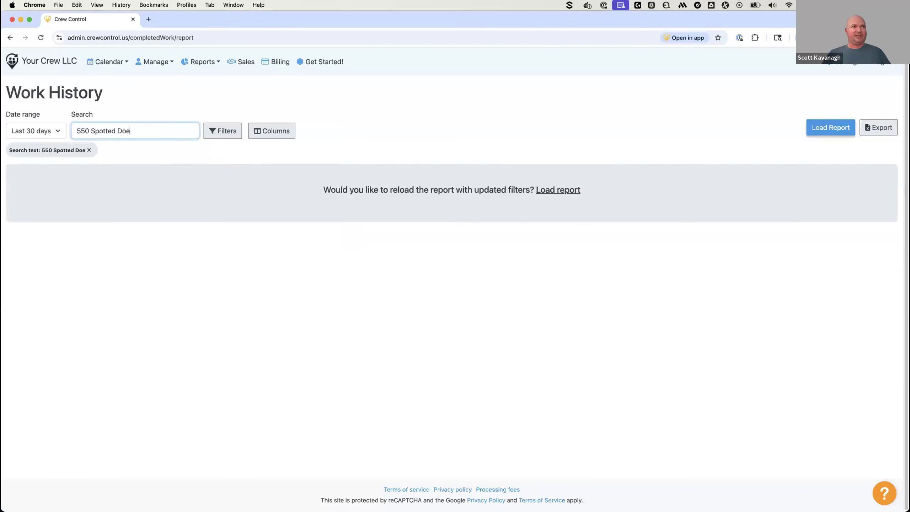
key(Return)
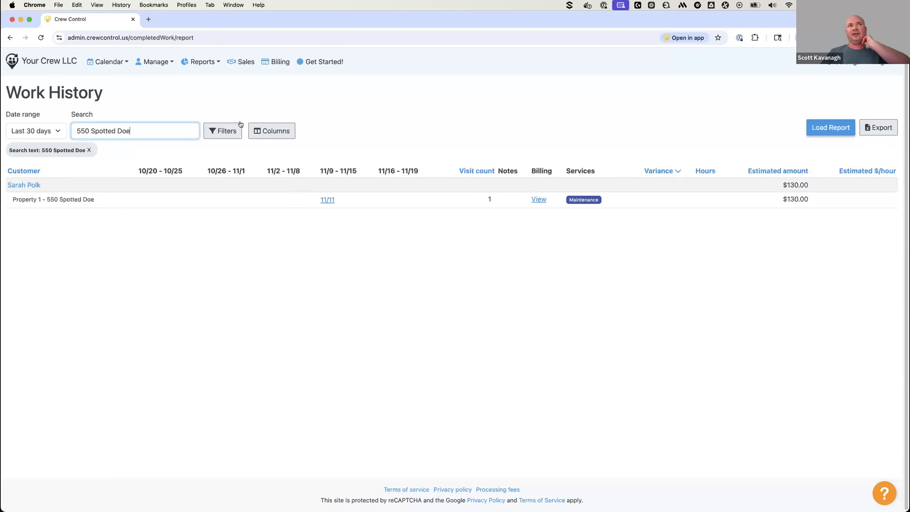
click(232, 130)
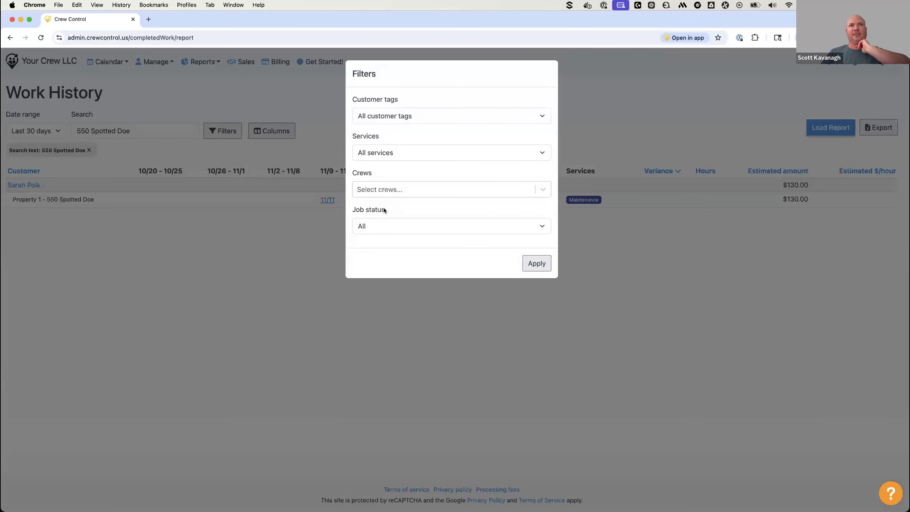
click(536, 263)
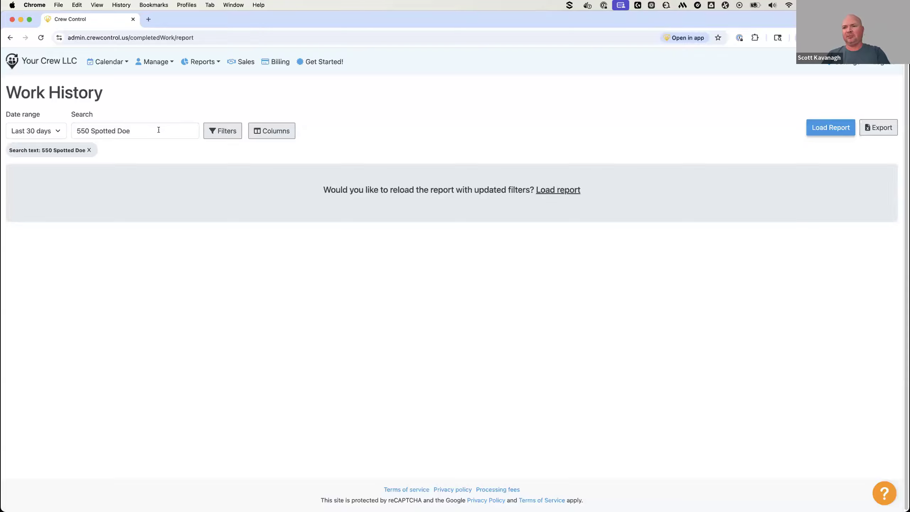
Step: Clear the street address from the Work History report's search text
drag(158, 130, 77, 130)
key(BackSpace)
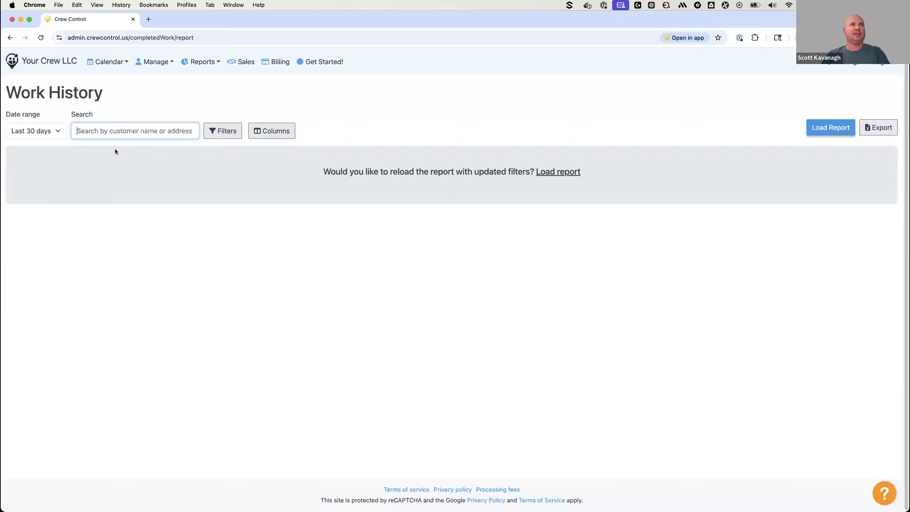
click(161, 92)
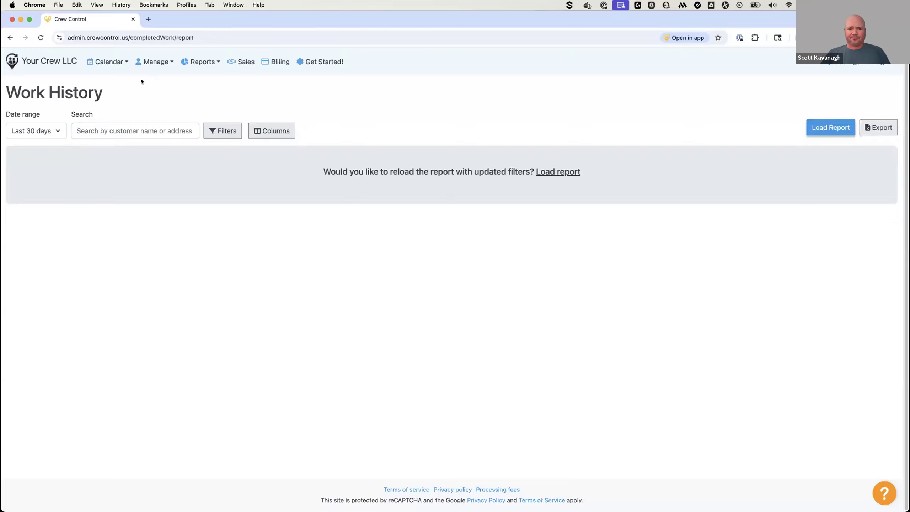
Step: Change Crew 1's map color from the crews list to the steel-blue swatch and save the crew
click(158, 63)
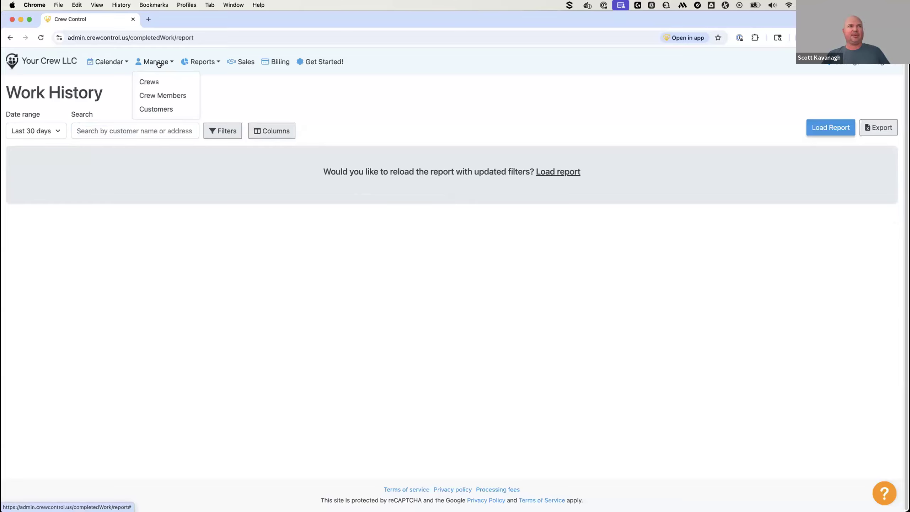
click(161, 82)
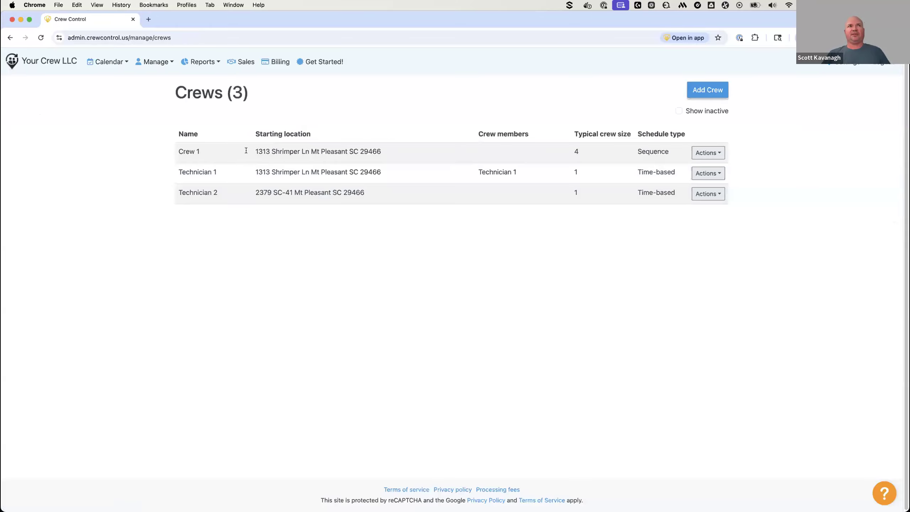
click(707, 157)
click(704, 184)
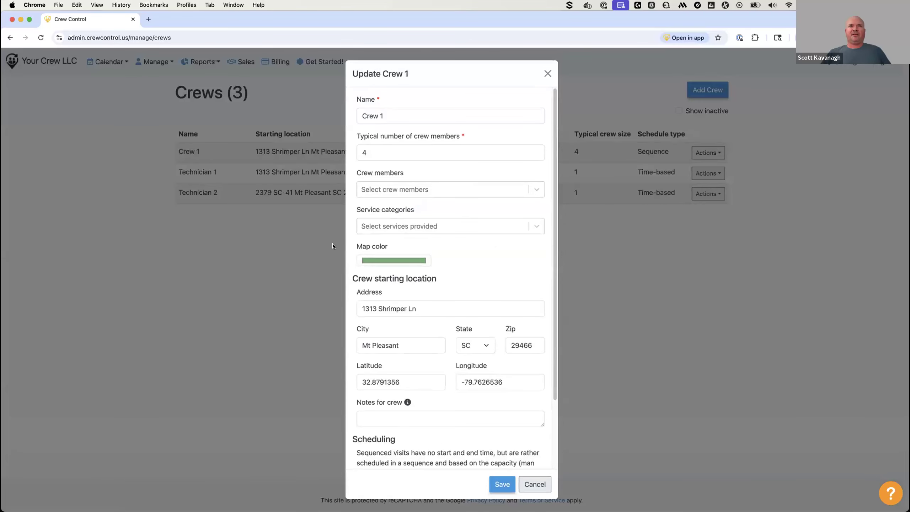
click(392, 262)
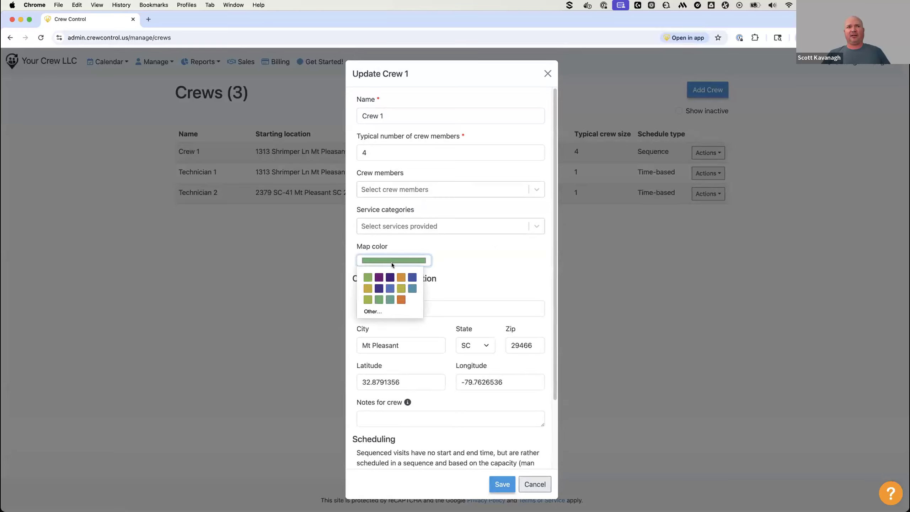
click(412, 289)
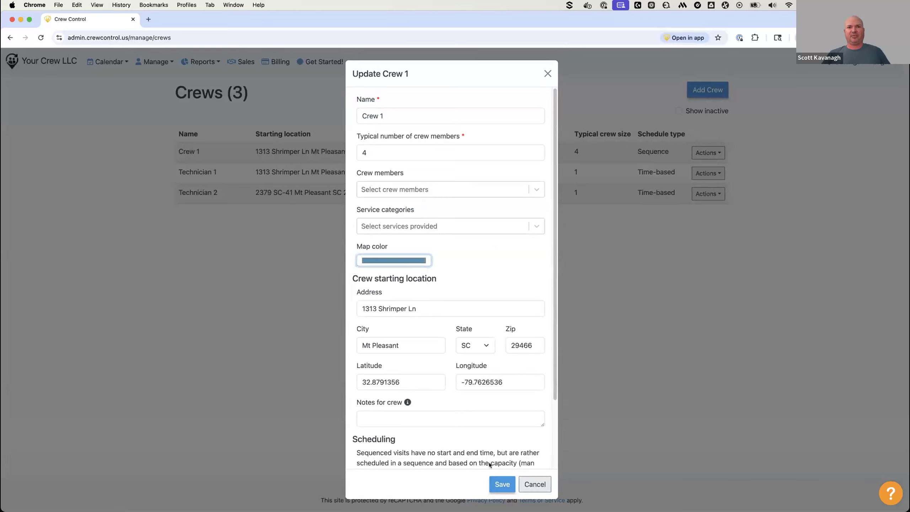
click(501, 484)
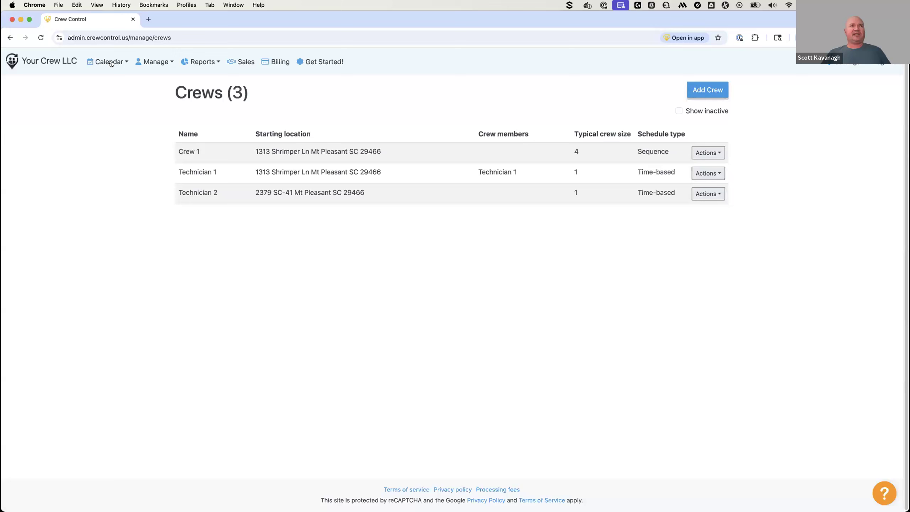
Step: Show the Nov 16 - Nov 22 weekly schedule on the map and check one job pin's details
click(111, 63)
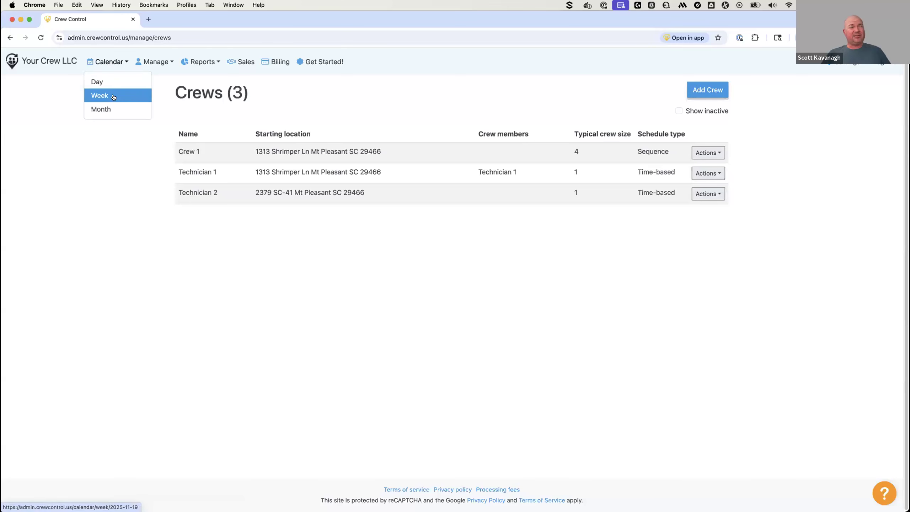
click(113, 96)
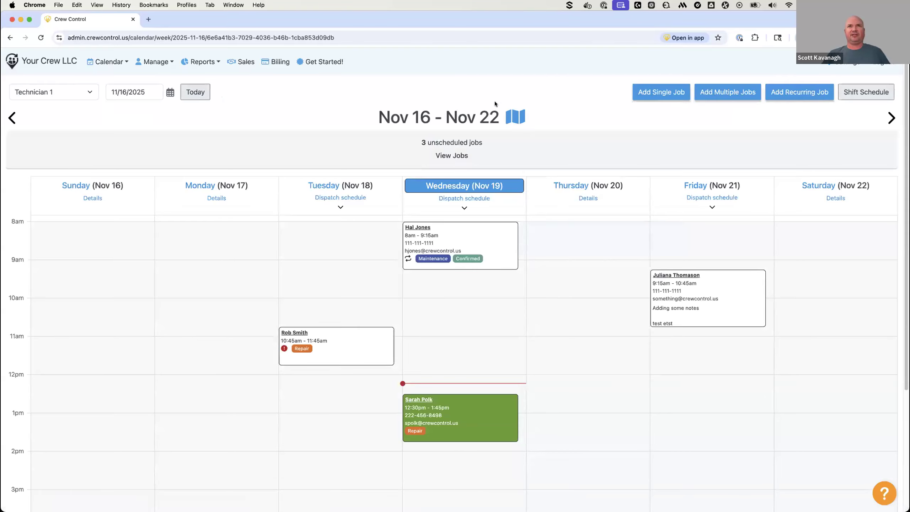
click(108, 62)
click(104, 83)
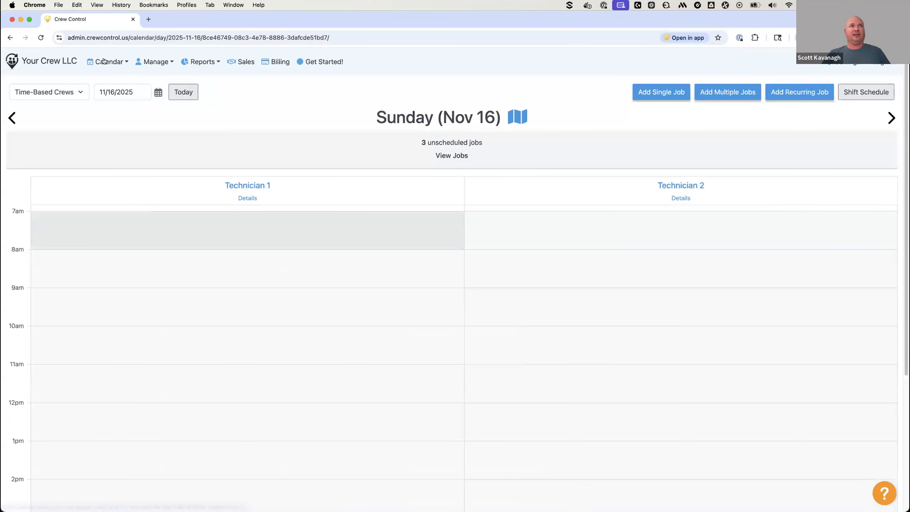
click(103, 60)
click(96, 95)
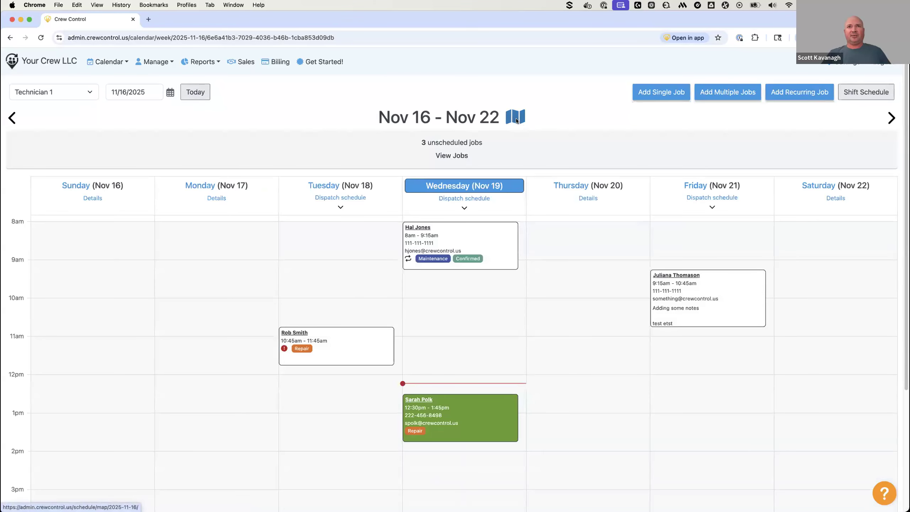
click(516, 121)
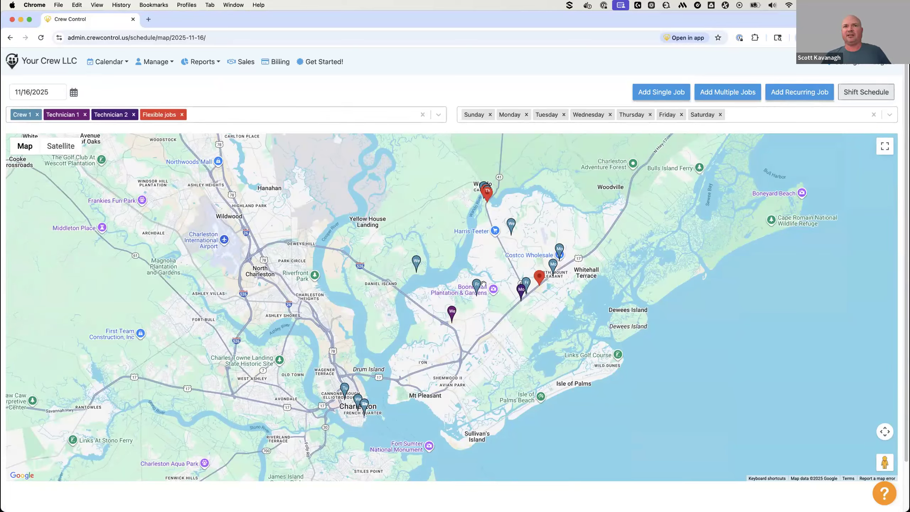
click(519, 293)
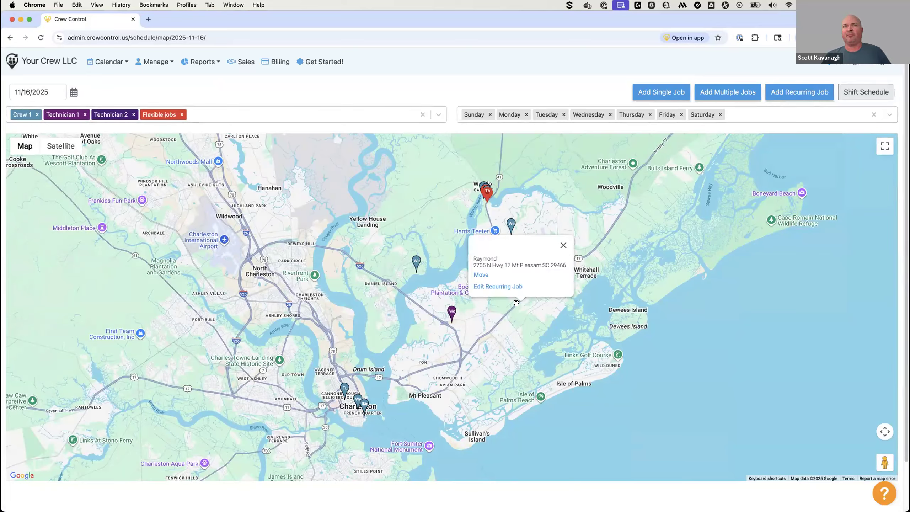
click(563, 245)
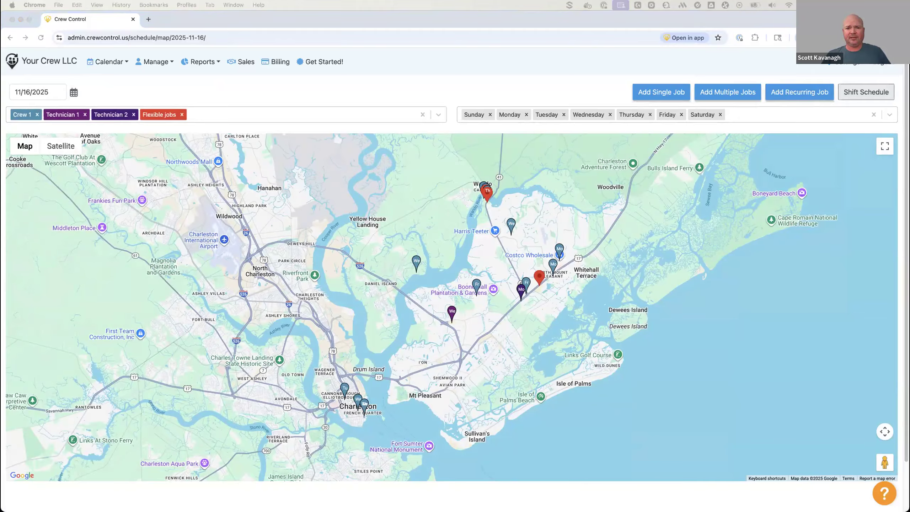
Step: Copy Technician 1's Wednesday 12:30pm repair job as a single job in the week calendar and move the copy to 2:15pm - 3:30pm
click(104, 62)
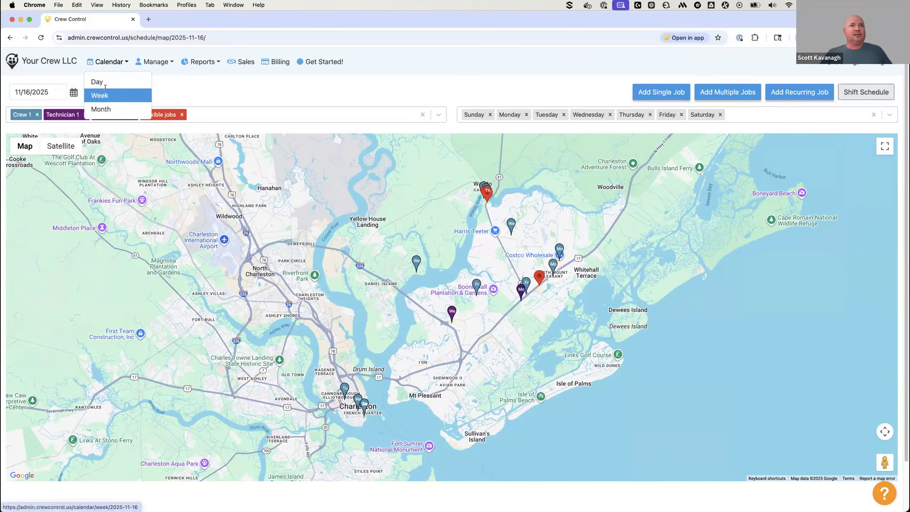
click(105, 90)
scroll(383, 334, down, 3)
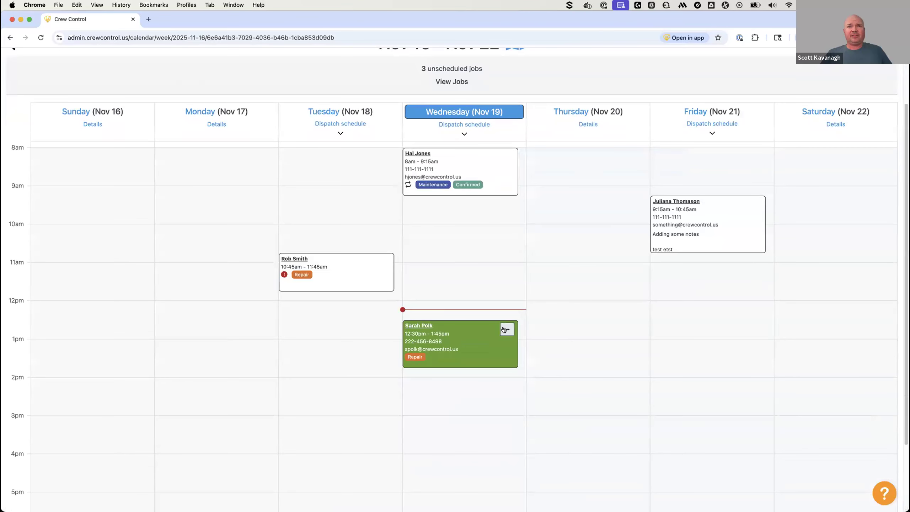
click(504, 329)
mouse_move(497, 374)
click(529, 372)
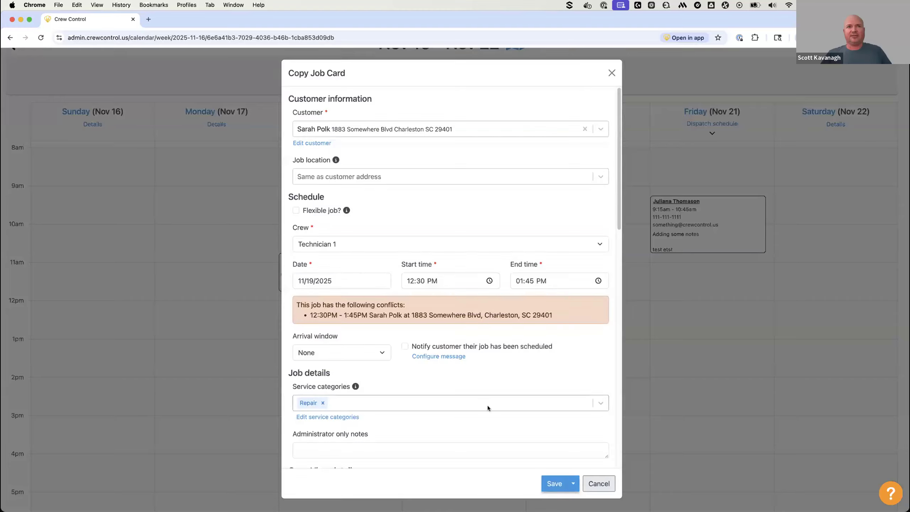
click(548, 482)
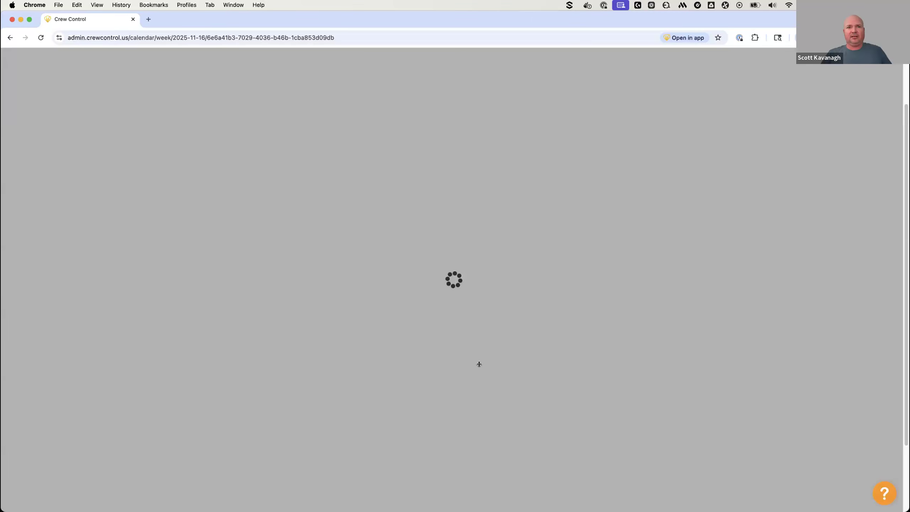
drag(447, 334, 458, 422)
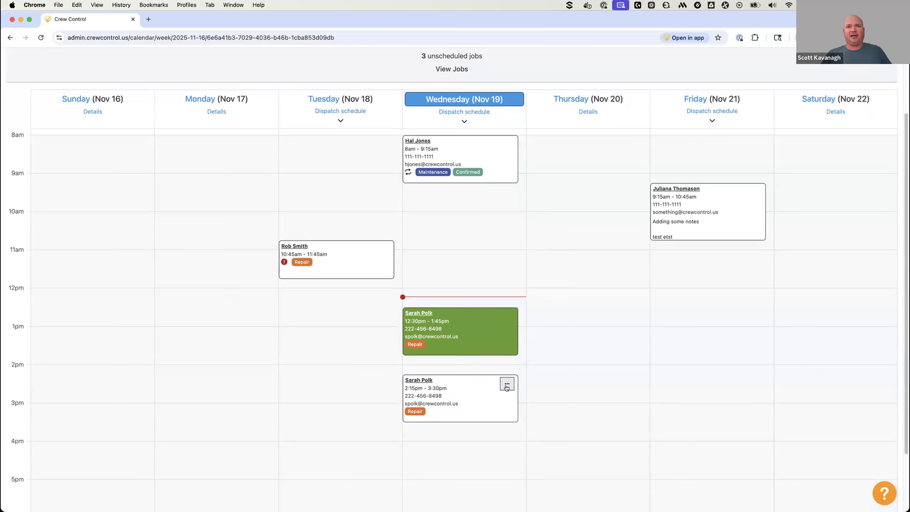
Step: Start a recurring-job copy of the Wednesday 2:15pm repair job, review its customer, schedule and job detail options, and cancel it
click(506, 385)
mouse_move(498, 438)
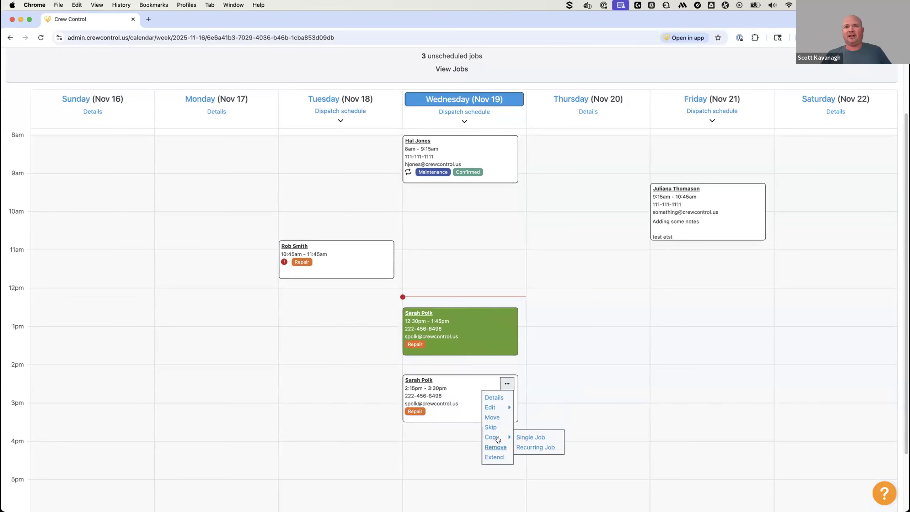
click(533, 448)
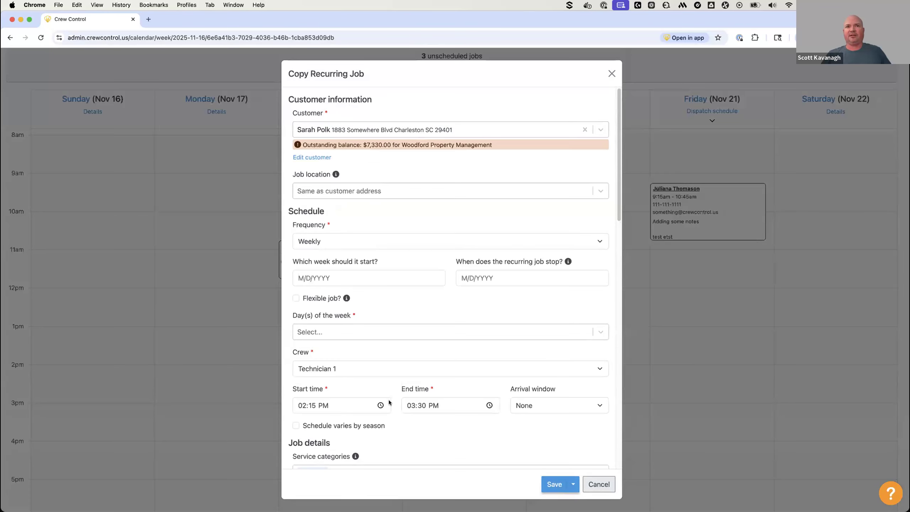
scroll(388, 405, down, 2)
scroll(389, 404, down, 1)
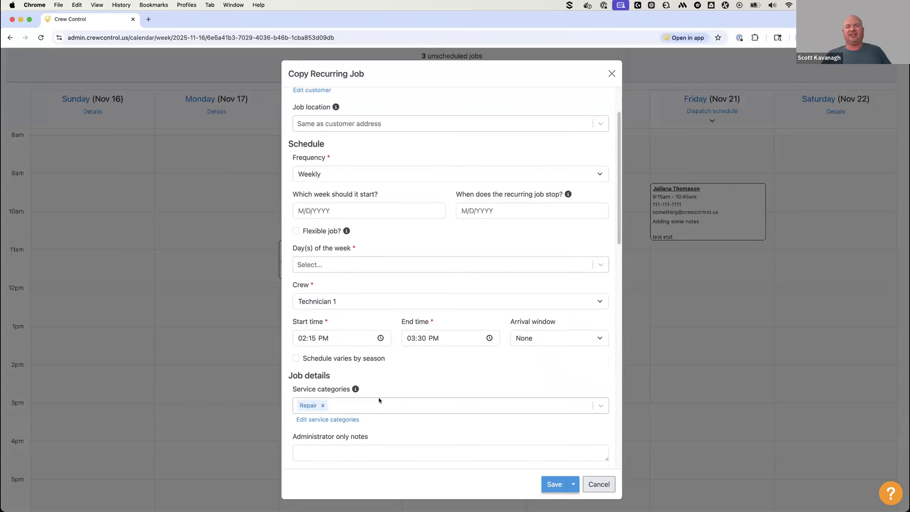
scroll(379, 397, up, 4)
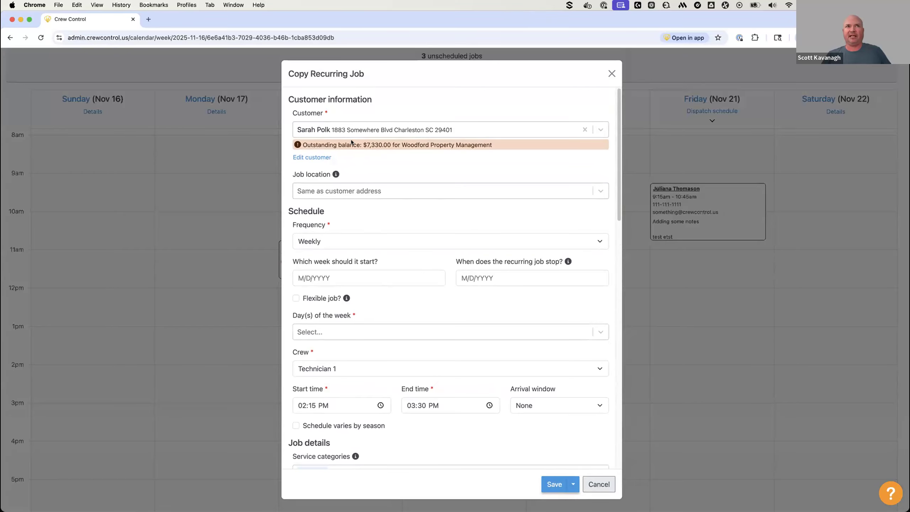
scroll(381, 374, down, 10)
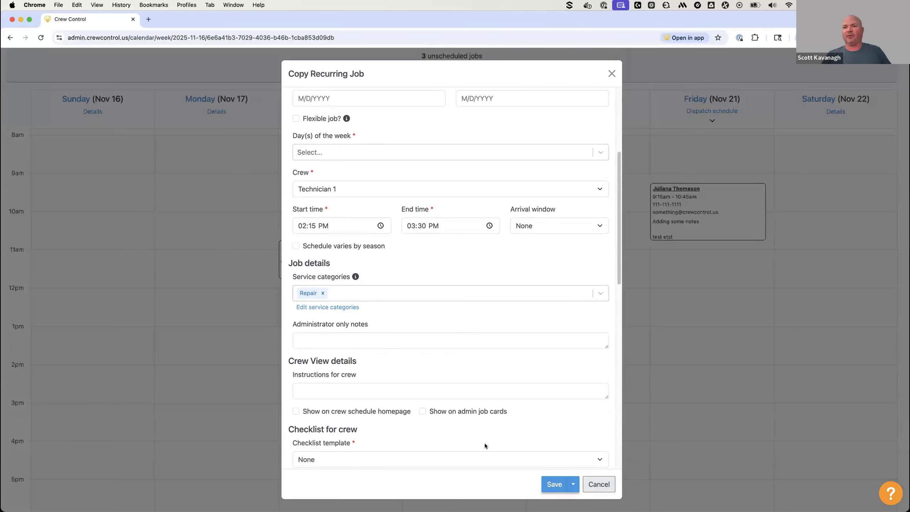
click(600, 484)
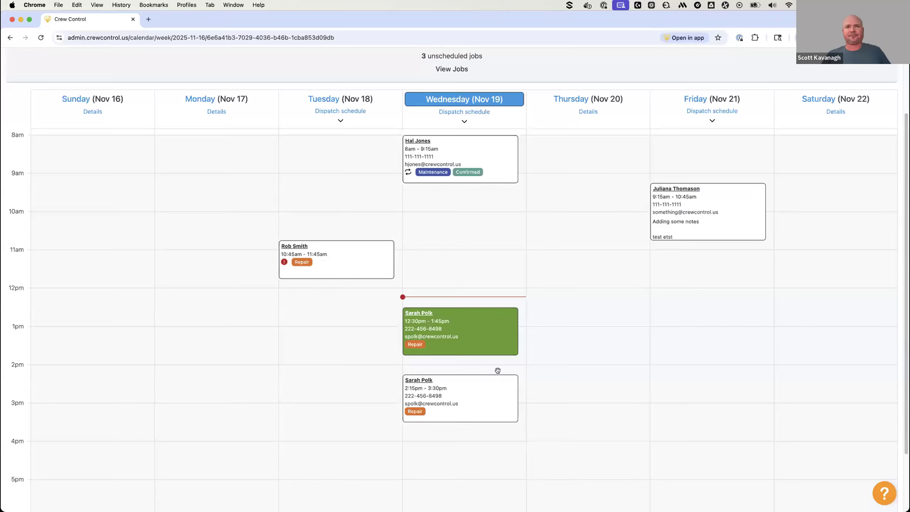
Step: Extend the Wednesday 2:15pm repair job into a project and review its billing, checklist, worksheet and visit details
click(506, 384)
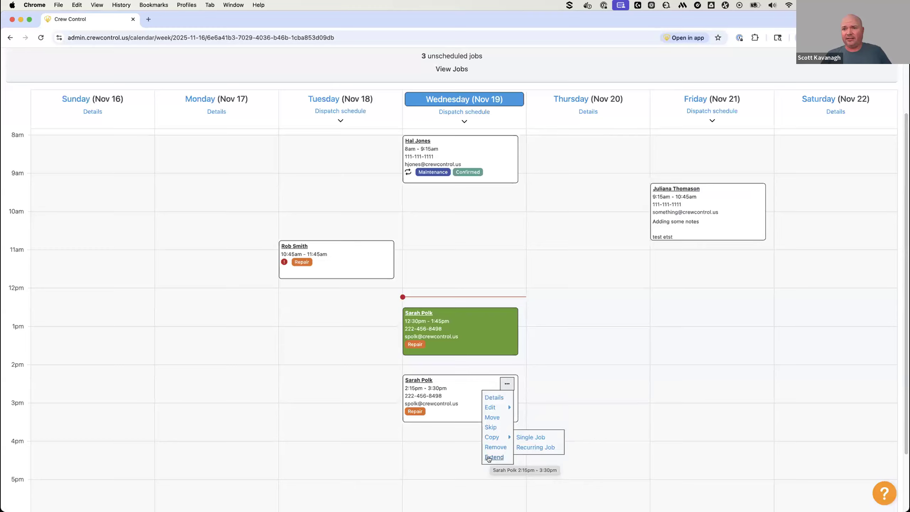
click(489, 458)
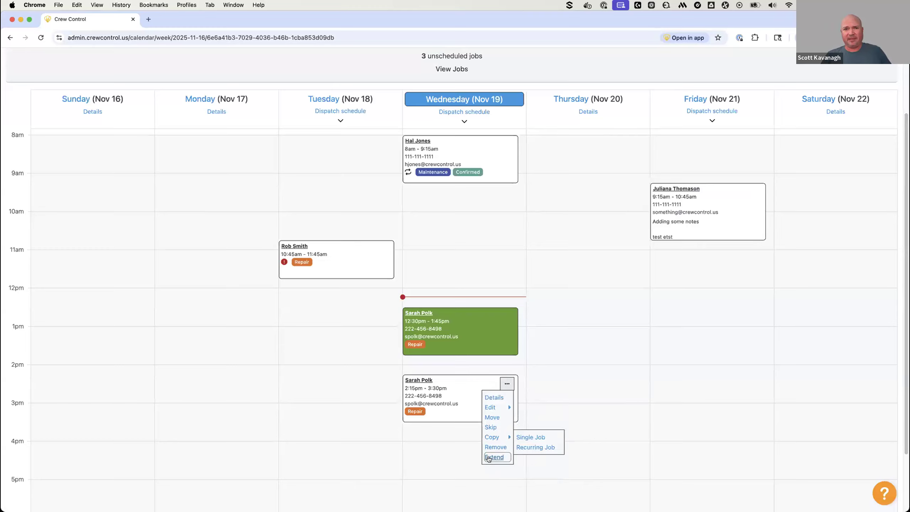
click(488, 459)
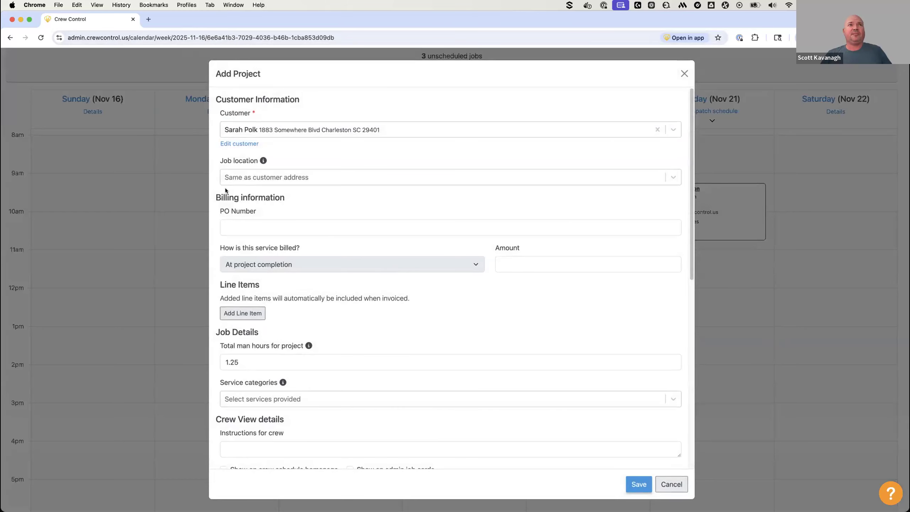
scroll(272, 323, down, 10)
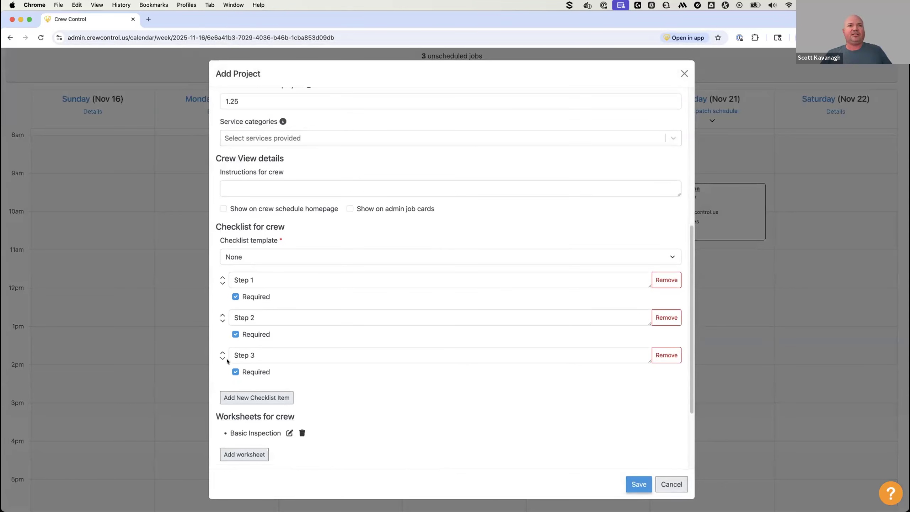
scroll(224, 358, down, 5)
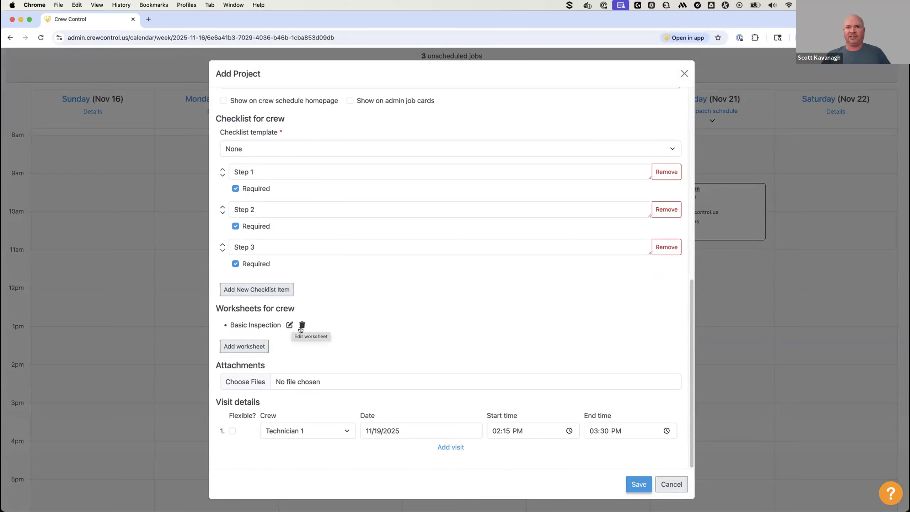
Step: Add a second visit to the project, assigned to Technician 2 and dated 11/19/2025
click(440, 448)
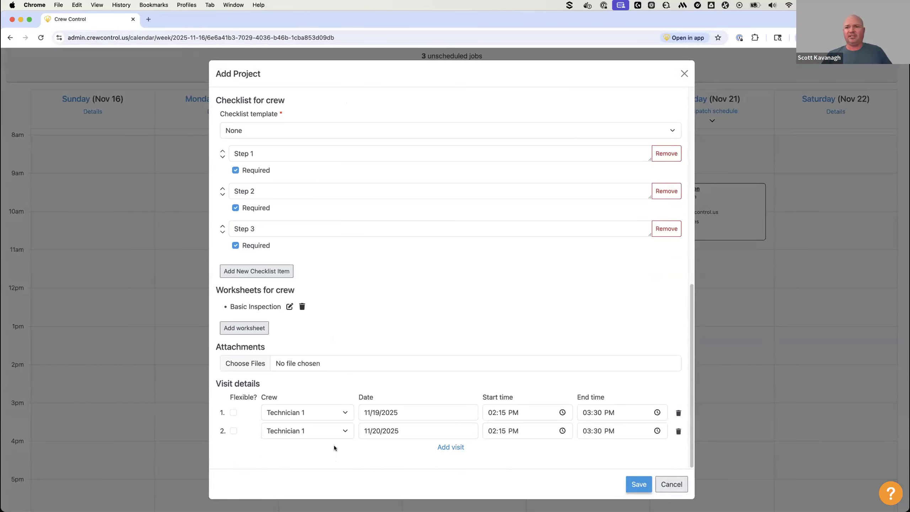
click(342, 429)
click(346, 457)
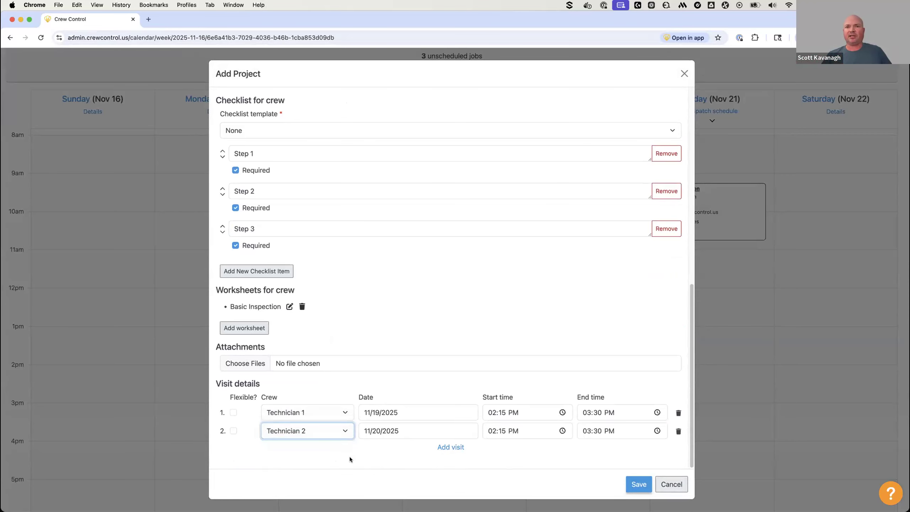
click(382, 432)
scroll(382, 437, down, 3)
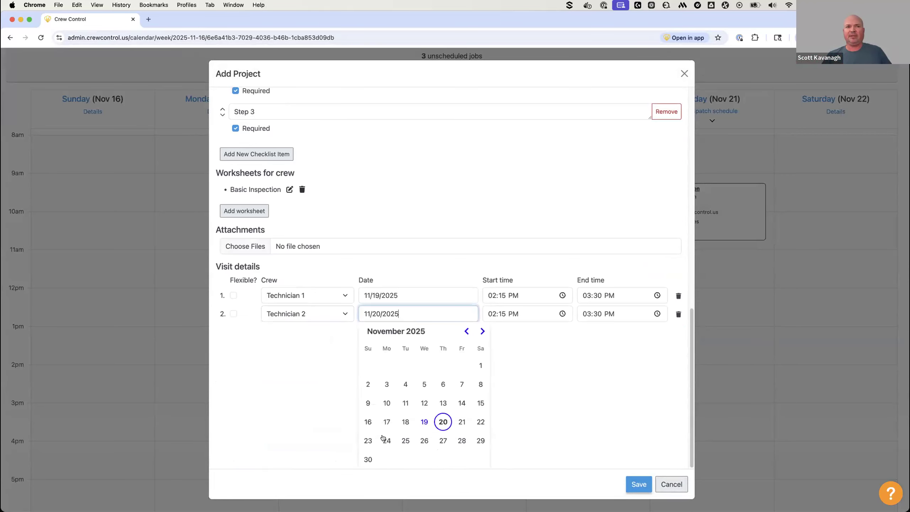
click(424, 422)
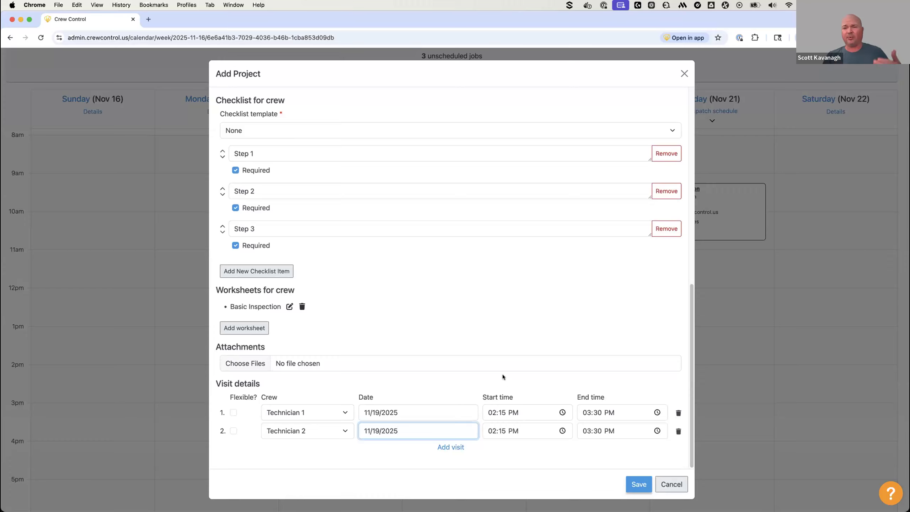
Step: Review the project's crew details and add a Glass Installation line item to its billing information
scroll(501, 376, up, 4)
scroll(502, 379, up, 2)
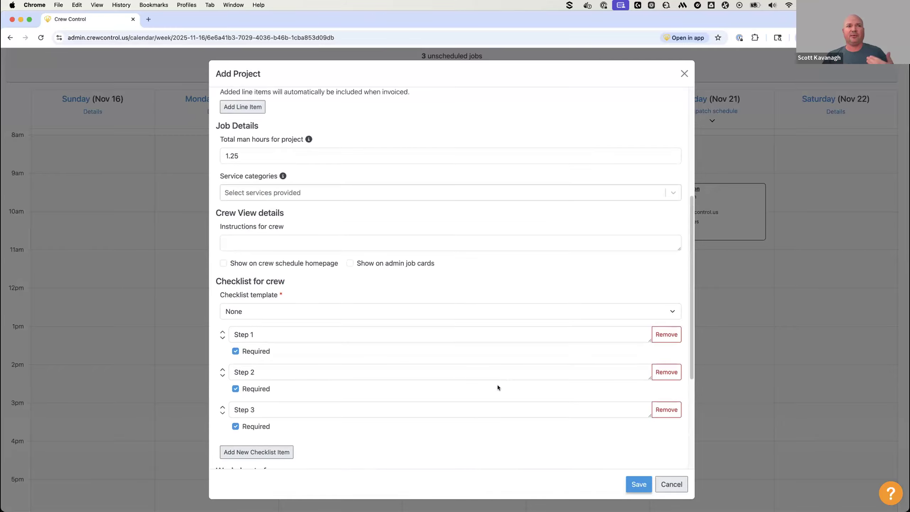
scroll(495, 390, down, 4)
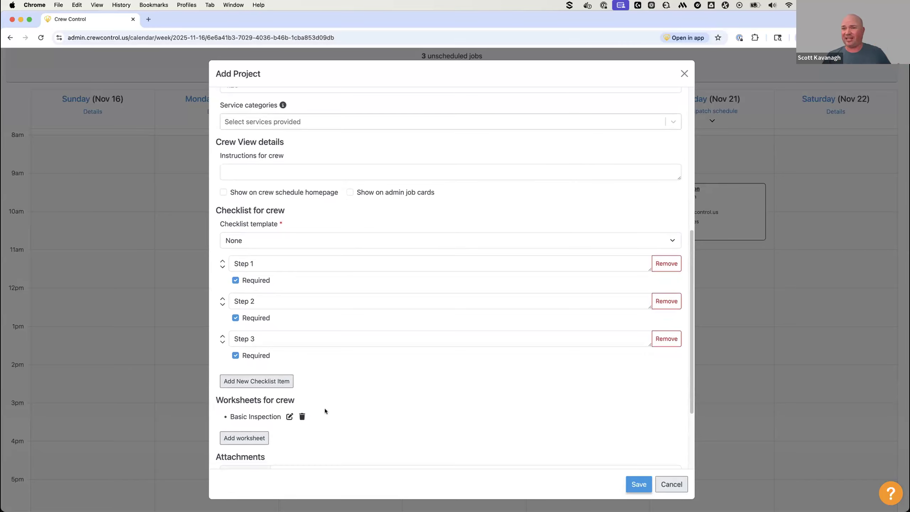
scroll(325, 408, down, 3)
scroll(328, 421, down, 3)
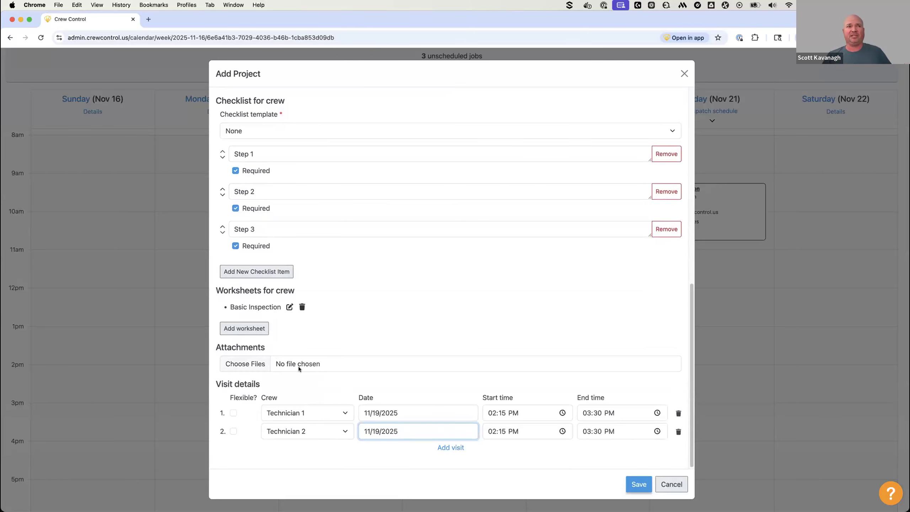
scroll(347, 379, up, 2)
scroll(347, 381, up, 10)
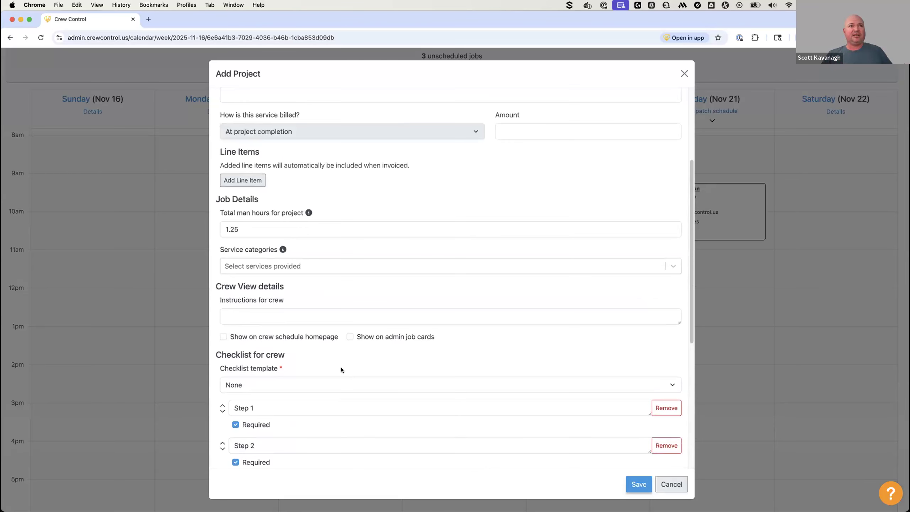
scroll(341, 369, up, 1)
click(242, 206)
click(300, 211)
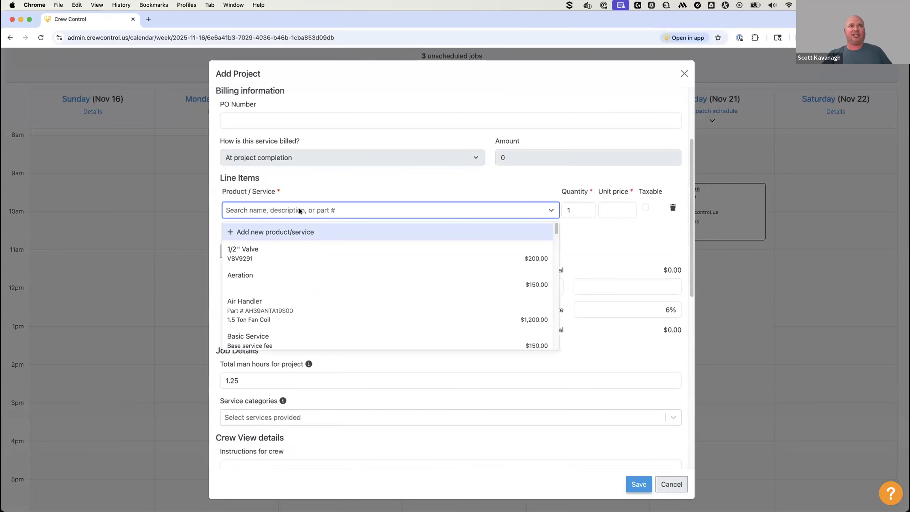
text(in)
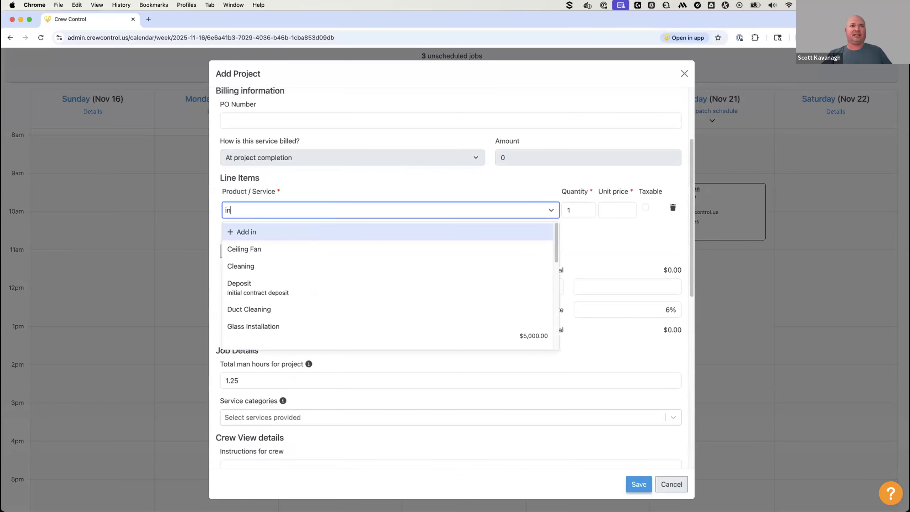
click(299, 327)
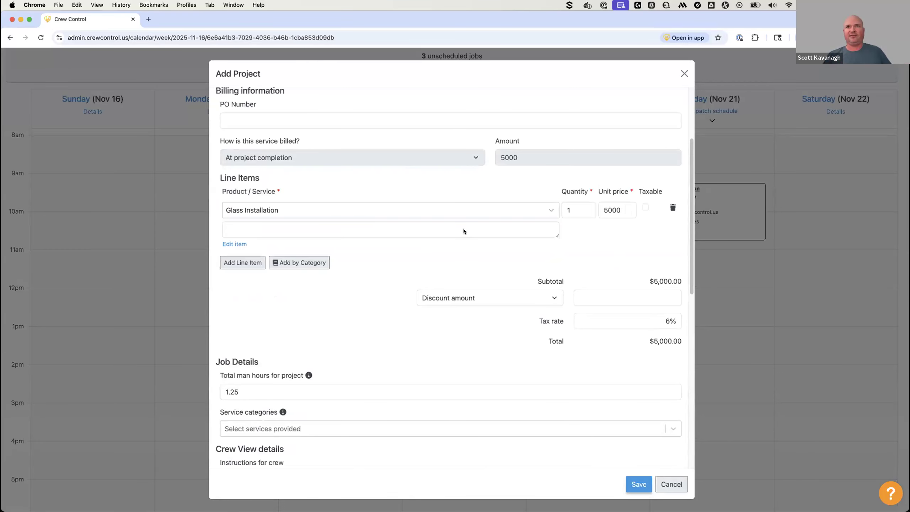
Step: Add a third visit on 11/20/2025 assigned to Technician 1 and save the project
scroll(464, 409, down, 10)
scroll(466, 419, down, 1)
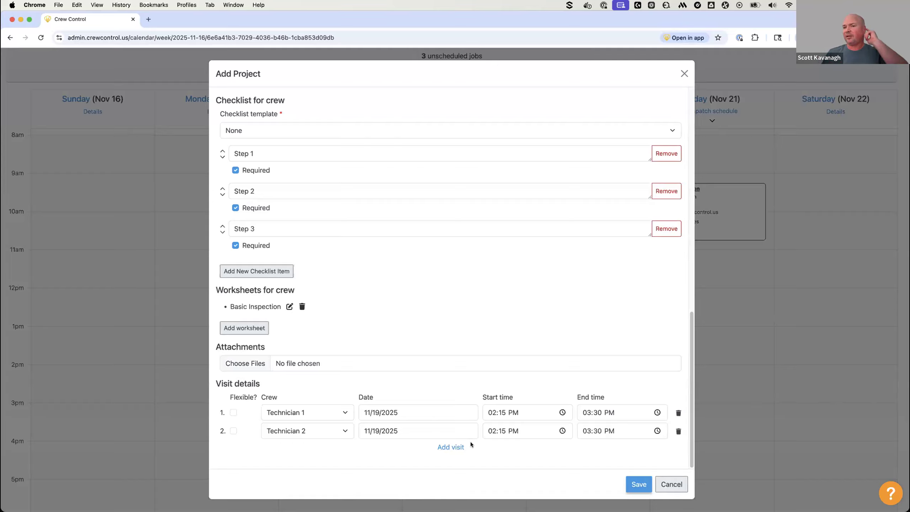
click(451, 446)
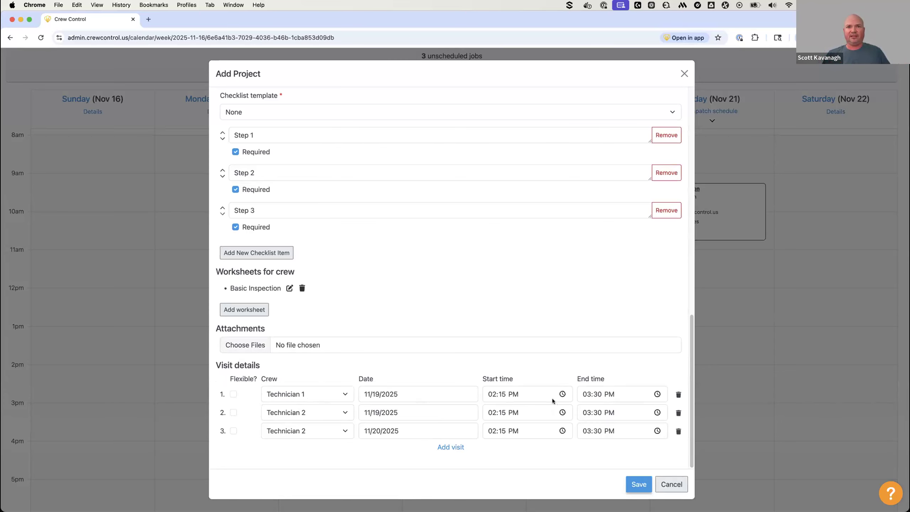
click(308, 431)
click(286, 420)
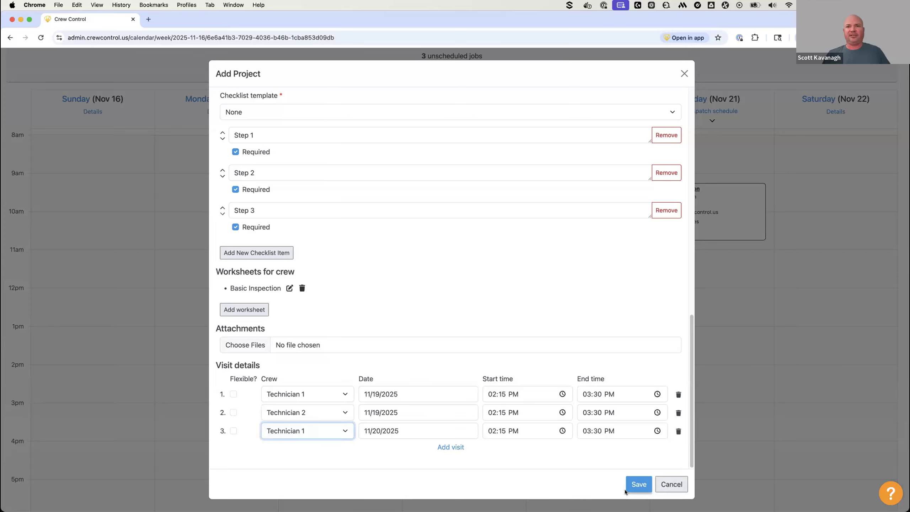
scroll(598, 462, up, 6)
click(639, 484)
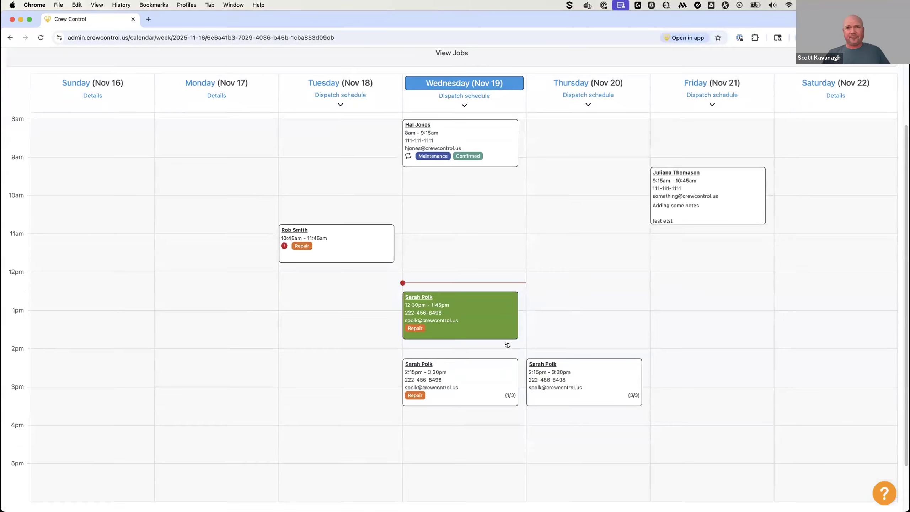
Step: Open the project for editing from its Wednesday 2:15pm visit, review its job details, checklist and worksheets, and cancel
scroll(507, 345, down, 1)
mouse_move(506, 349)
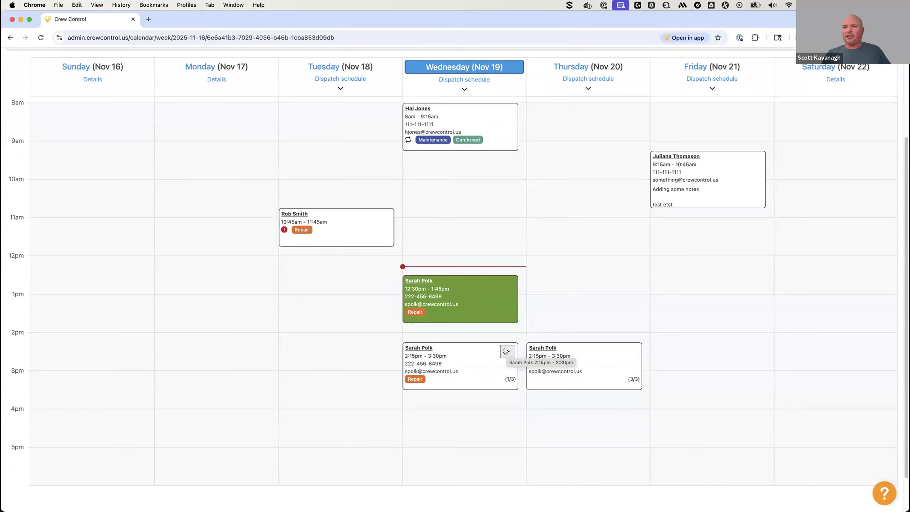
click(506, 351)
mouse_move(497, 387)
click(524, 394)
scroll(413, 340, down, 10)
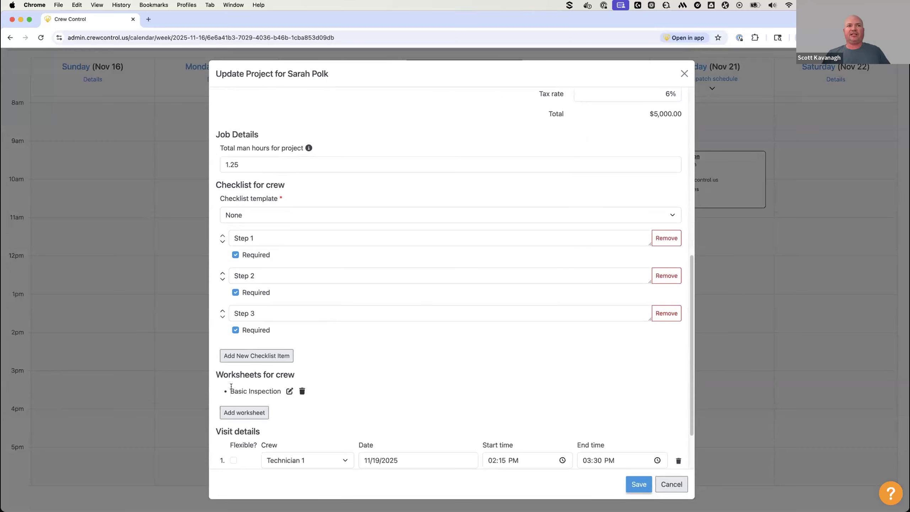
scroll(231, 386, down, 1)
click(671, 484)
Step: Open only the Wednesday 2:15pm visit for editing, review its job, checklist and billing sections, and cancel
click(507, 351)
mouse_move(498, 388)
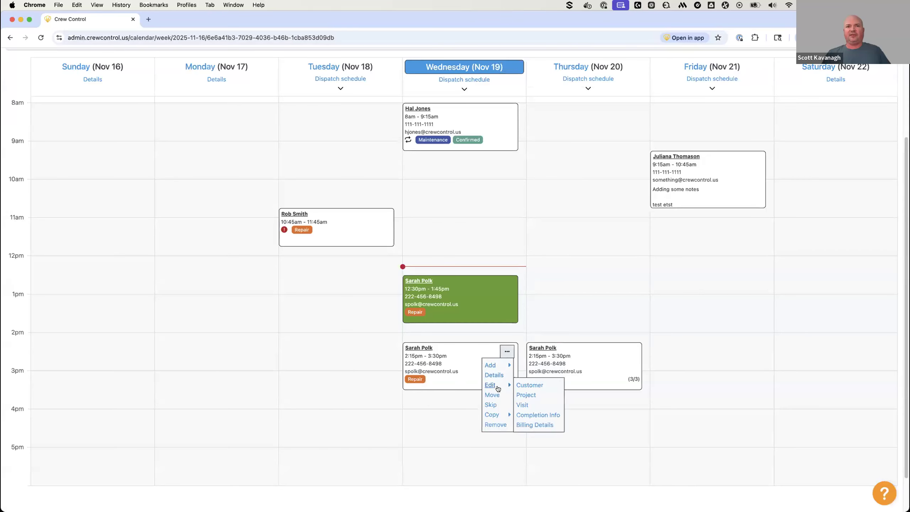
click(521, 405)
scroll(438, 286, down, 3)
scroll(431, 368, down, 5)
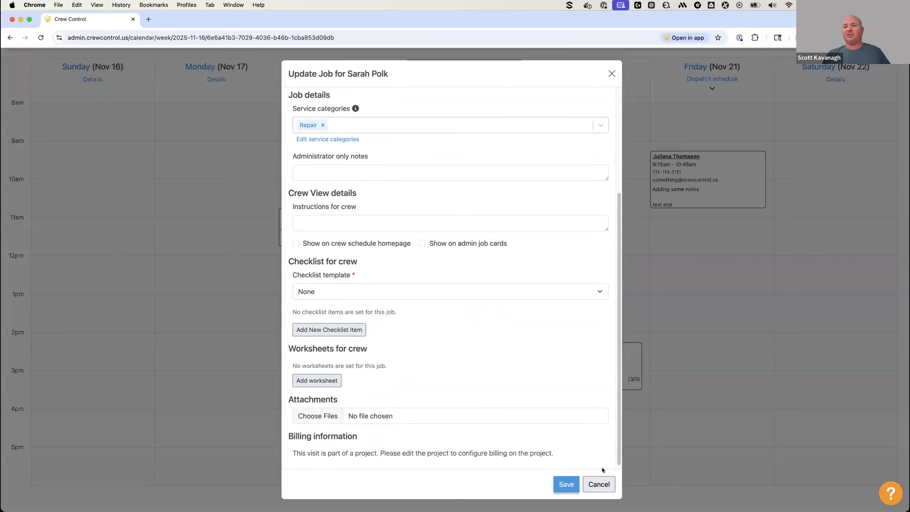
click(599, 483)
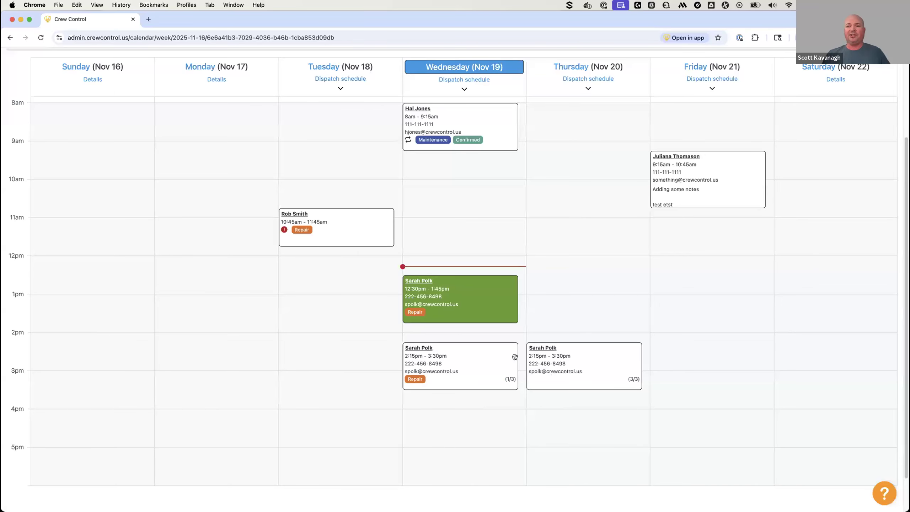
mouse_move(515, 356)
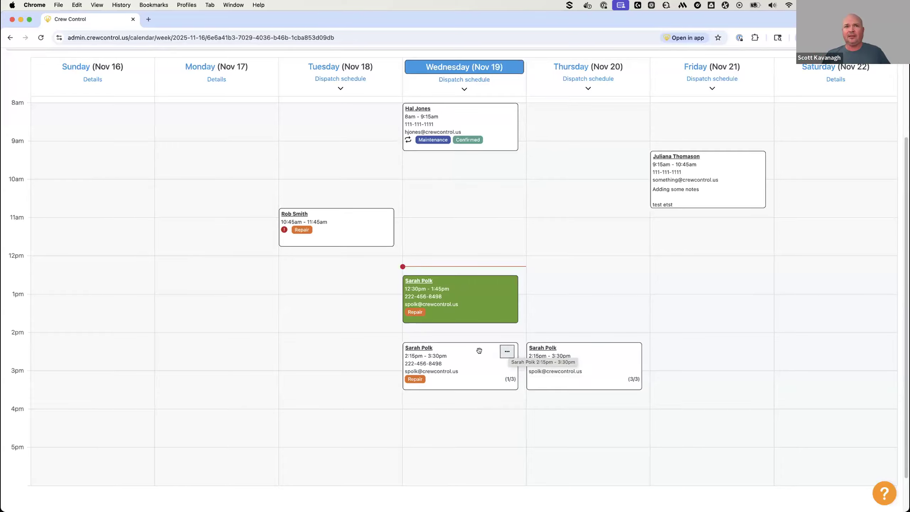
click(506, 351)
click(597, 365)
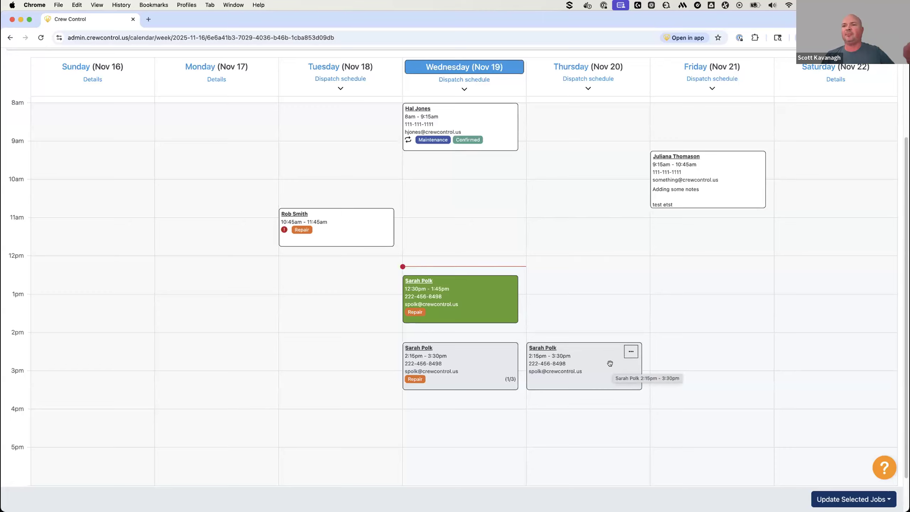
click(601, 308)
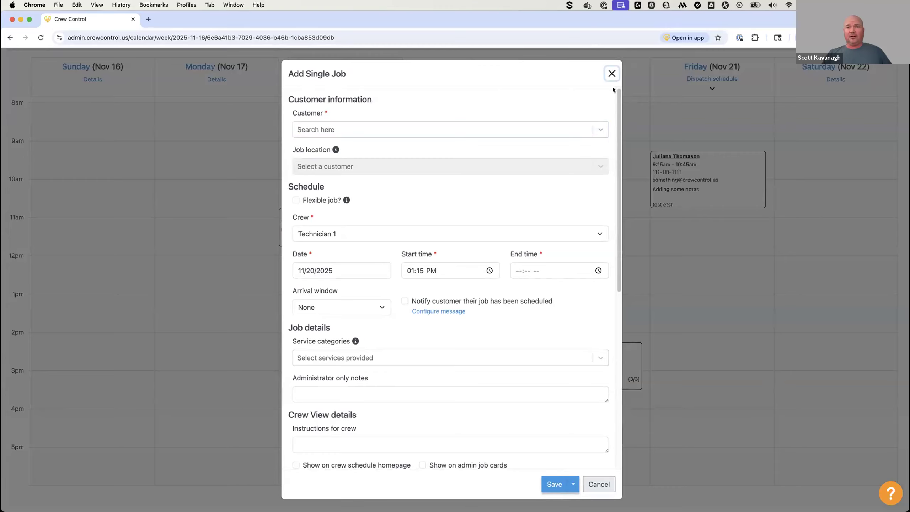
click(611, 74)
Step: Start adding a visit to the project from its Thursday 2:15pm visit, view the schedule fields, and cancel
click(631, 351)
mouse_move(622, 368)
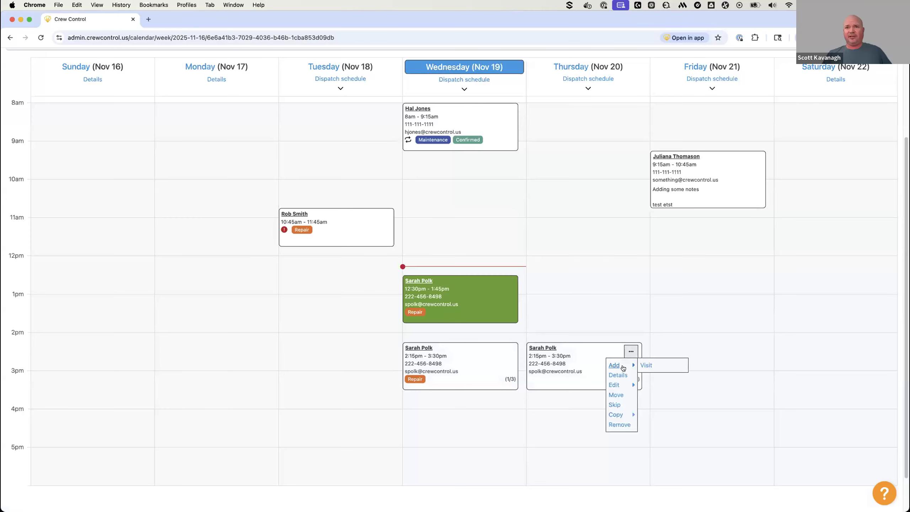
click(647, 366)
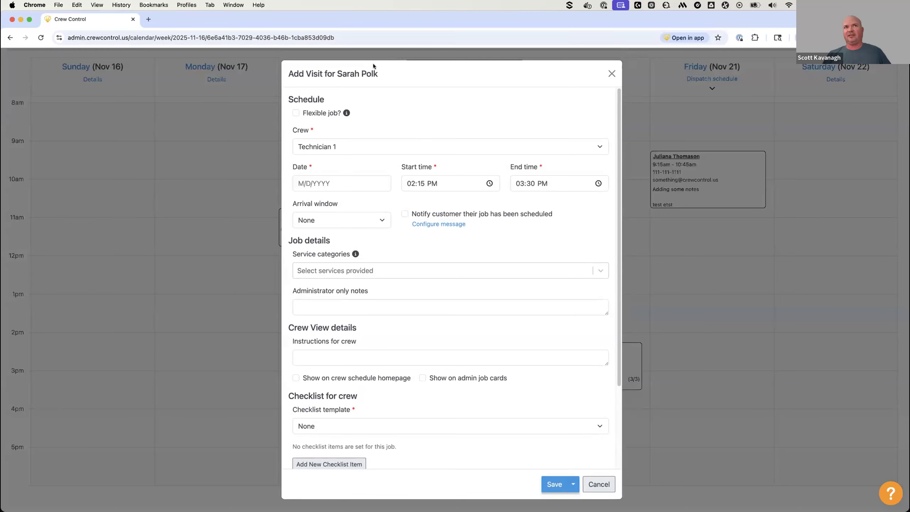
click(599, 484)
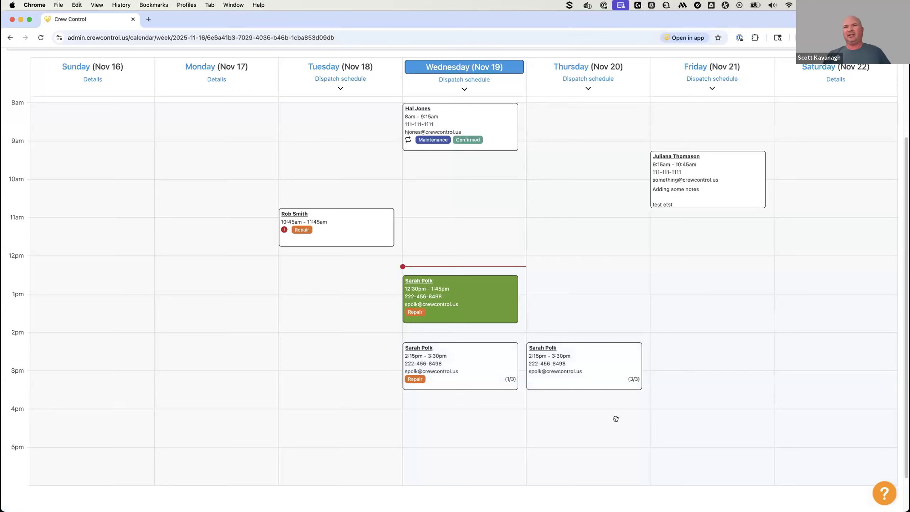
Step: Open the project for editing from its Thursday 2:15pm visit, review the visit details list, and close it unsaved
click(630, 355)
mouse_move(623, 386)
click(649, 394)
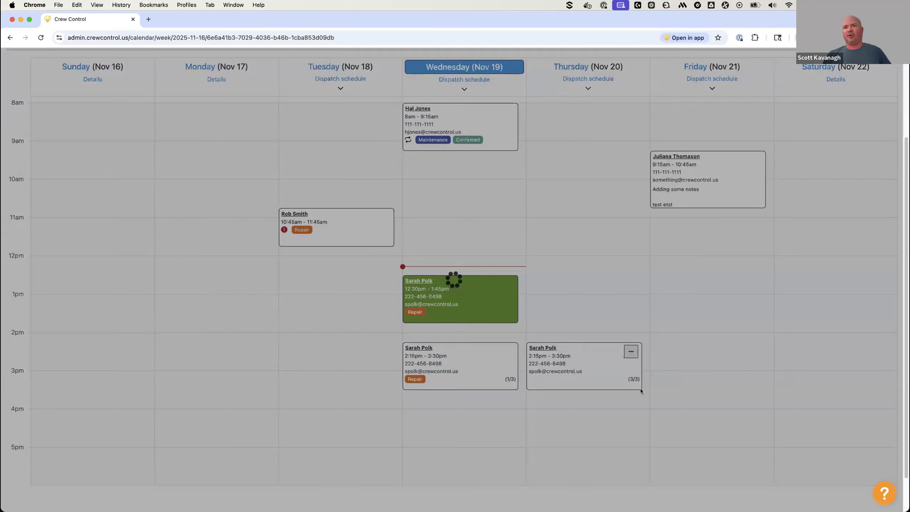
scroll(415, 331, down, 15)
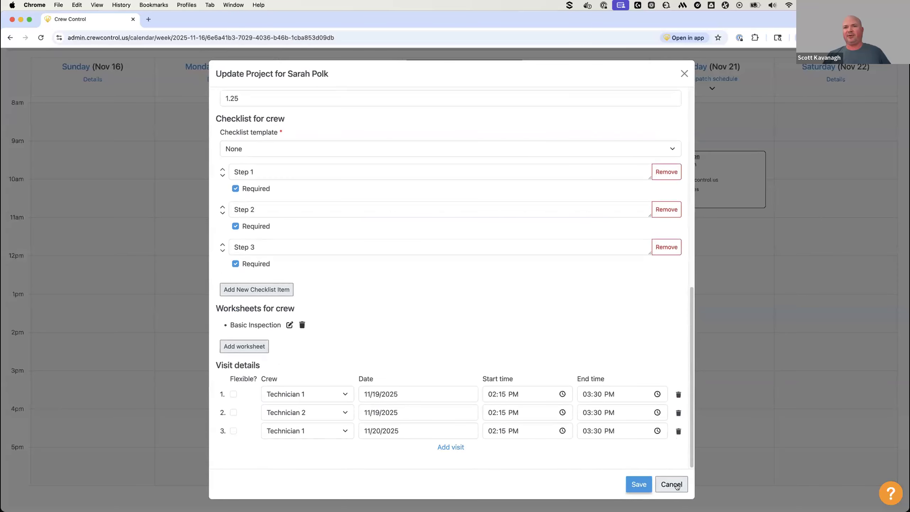
key(Escape)
Step: Reopen the new visit form from the Thursday 2:15pm visit, review its job, checklist, worksheet and attachment options, and cancel
click(629, 353)
mouse_move(611, 365)
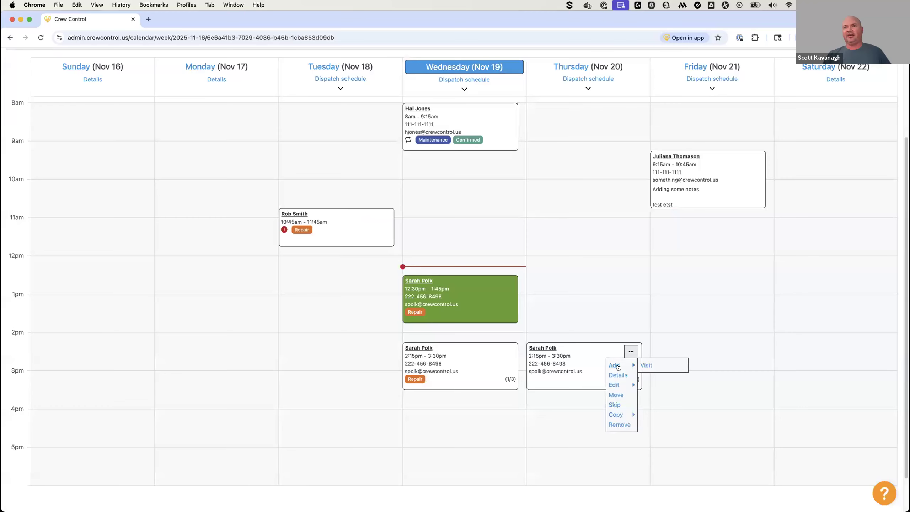
click(652, 365)
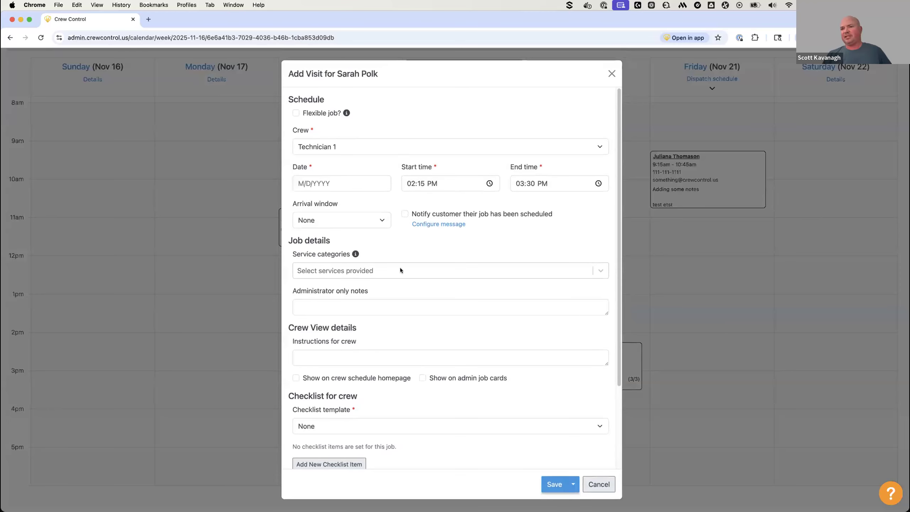
scroll(404, 350, down, 5)
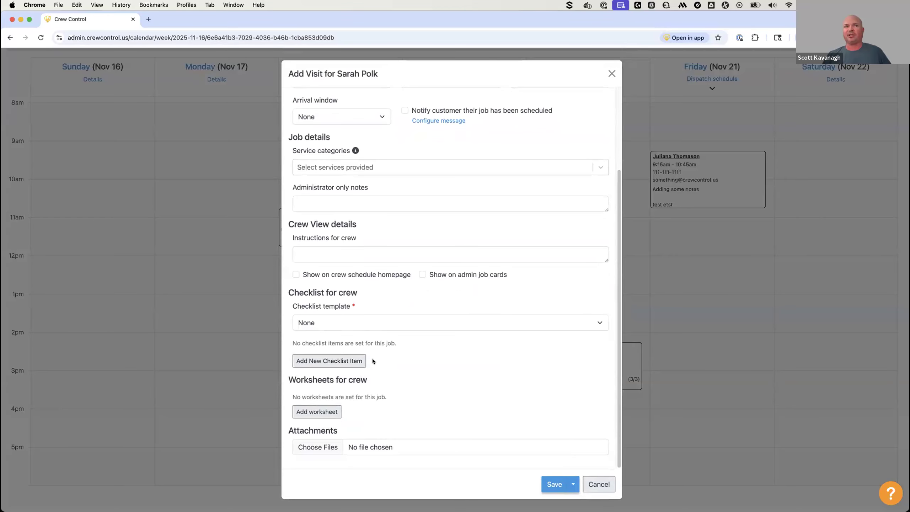
scroll(372, 361, up, 3)
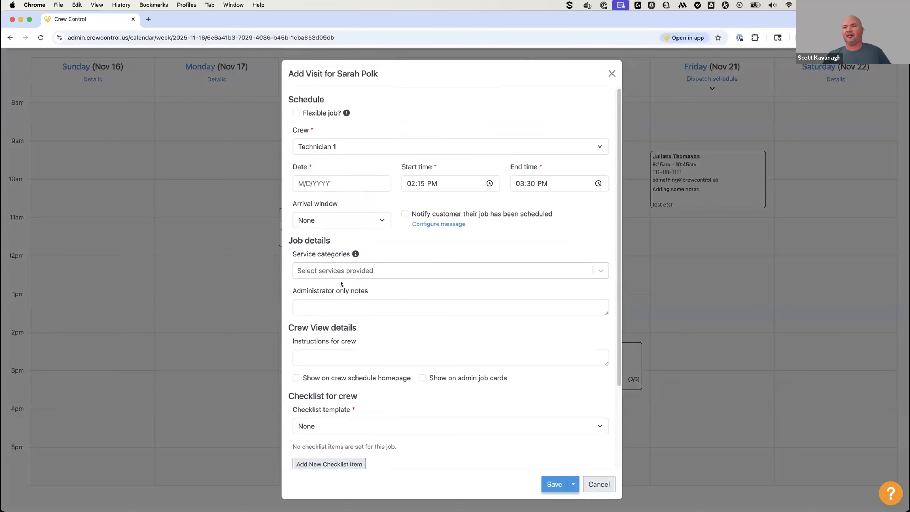
click(596, 484)
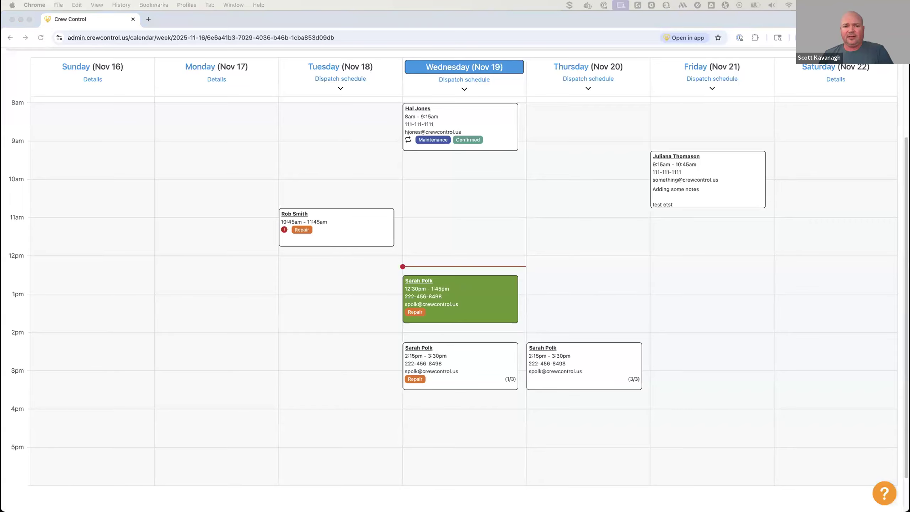
Step: Open the Products & Services list from the company settings
scroll(532, 262, up, 3)
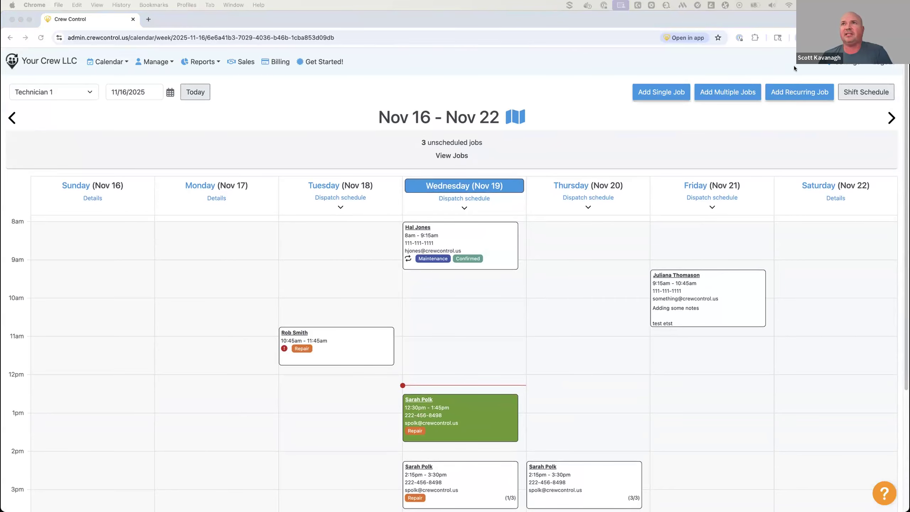
click(845, 65)
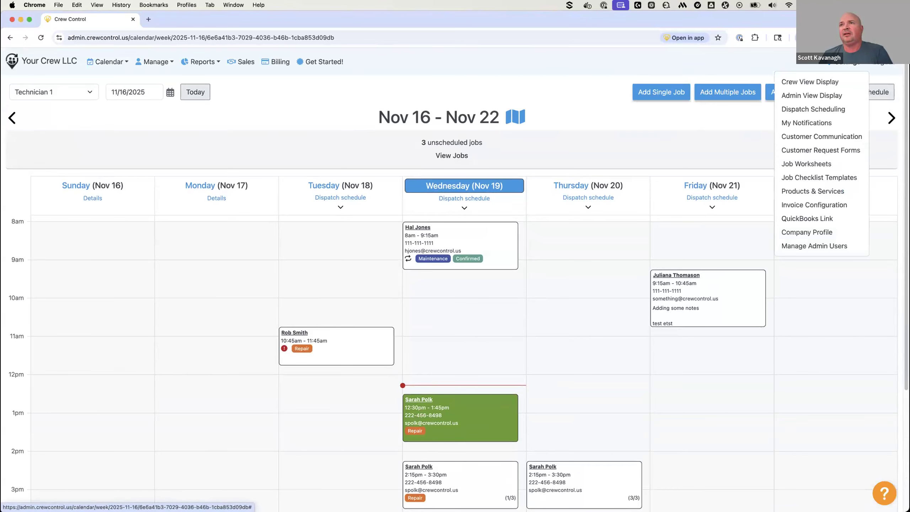
click(818, 194)
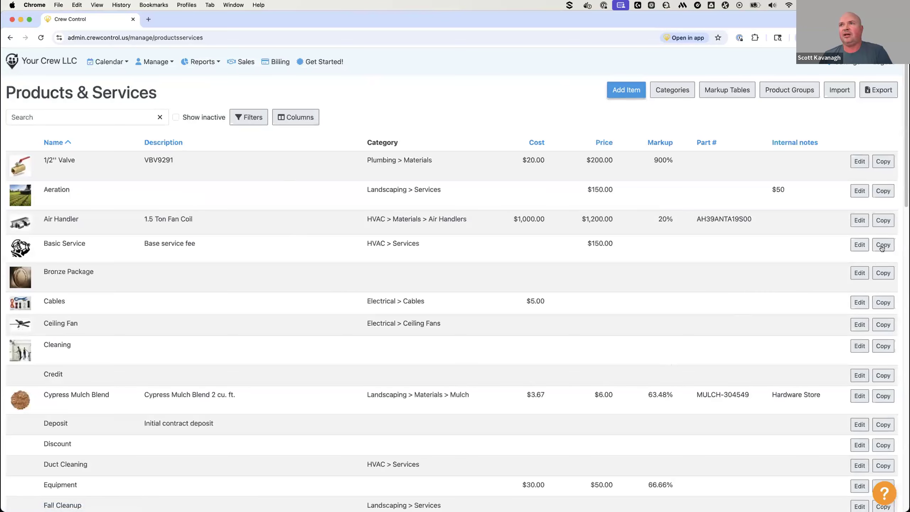
Step: Start a copy of the 1/2'' Valve item and change the copy's name to 1/4'' Valve
click(882, 163)
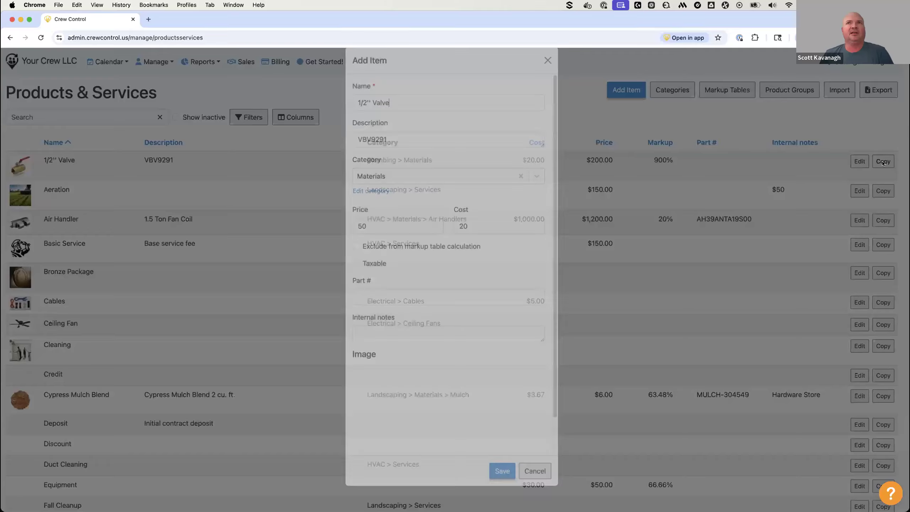
key(Left)
key(Left)
key(Left)
key(Left)
key(Left)
key(Left)
key(Left)
key(Left)
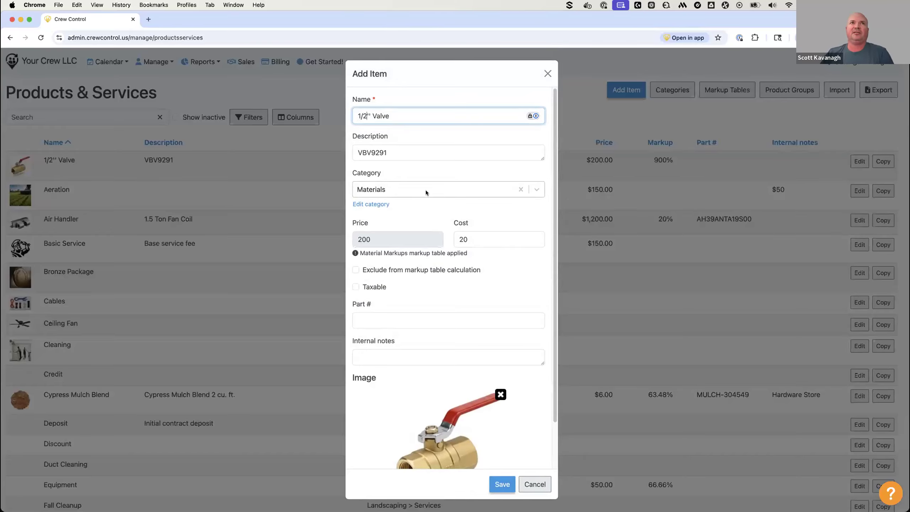
key(BackSpace)
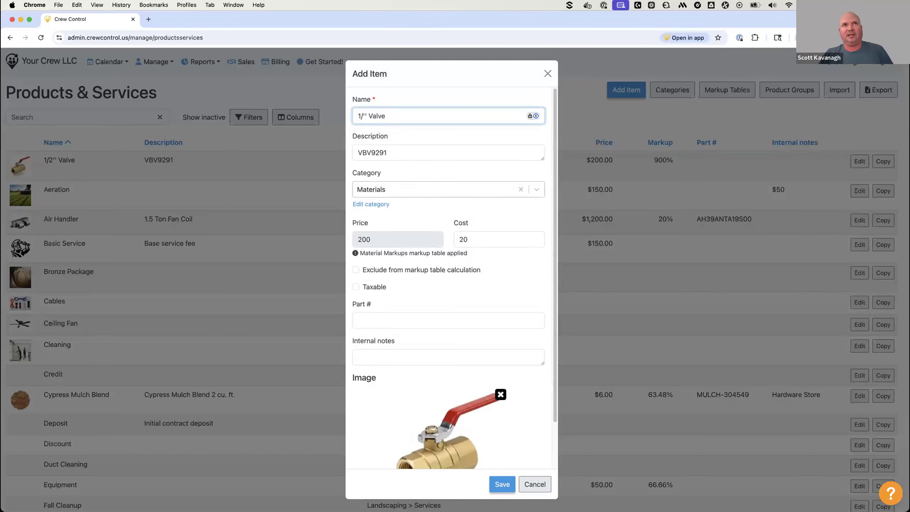
text(4)
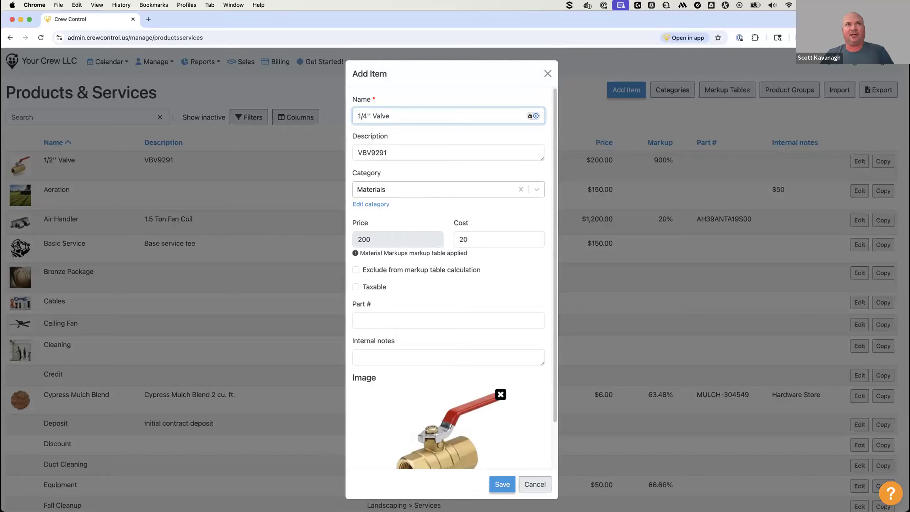
Step: Review the copied valve's description, category, pricing, notes and image fields, and cancel the copy
click(414, 129)
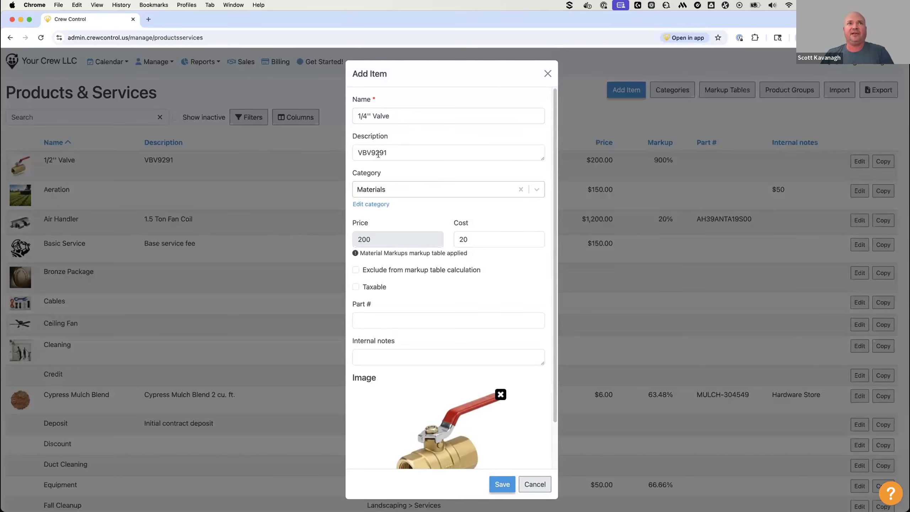
scroll(401, 348, down, 3)
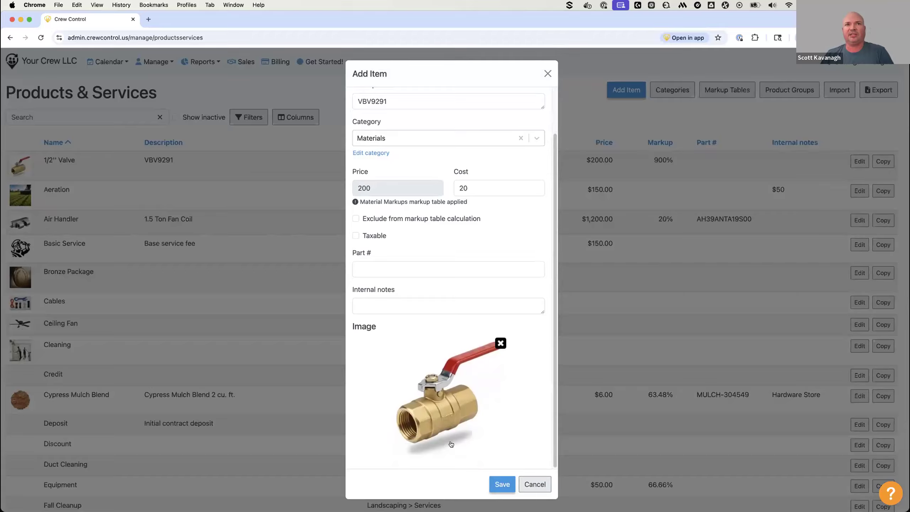
click(537, 485)
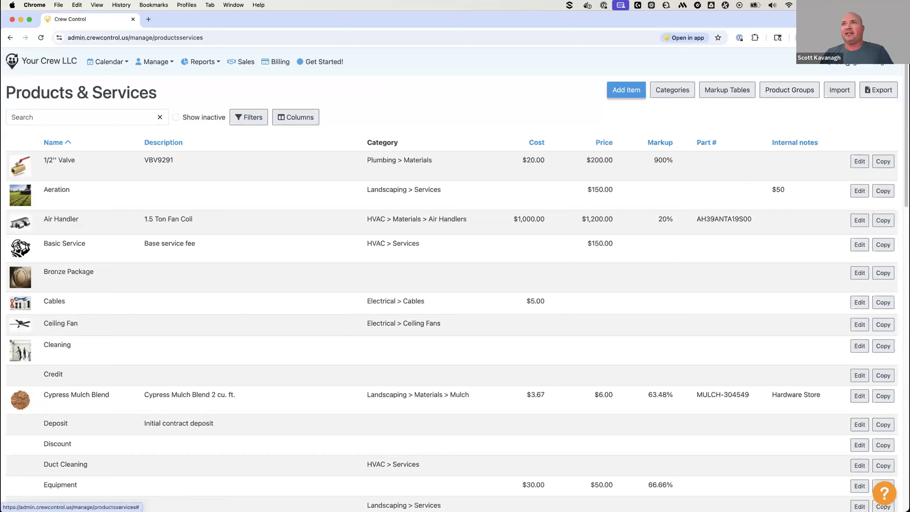
Step: Open the Product Groups list, review the Repair Kit group's items and options, and close it unsaved
click(835, 63)
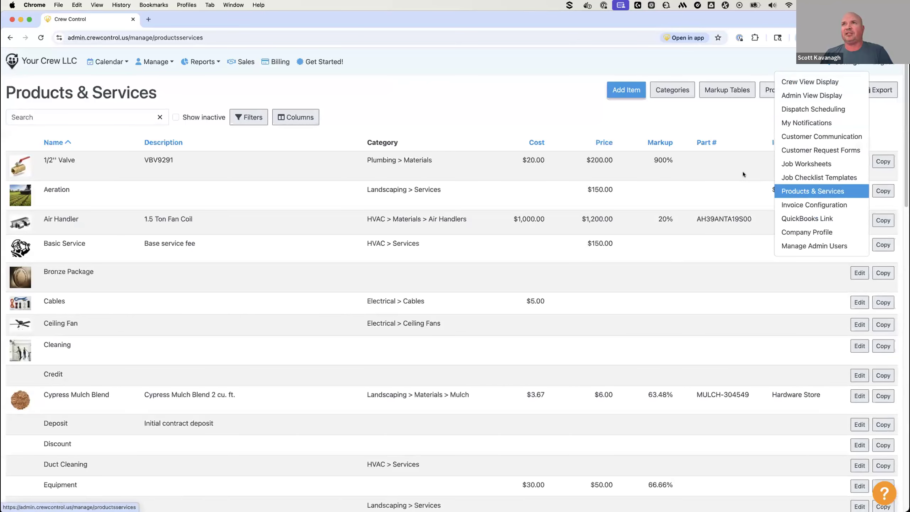
click(723, 118)
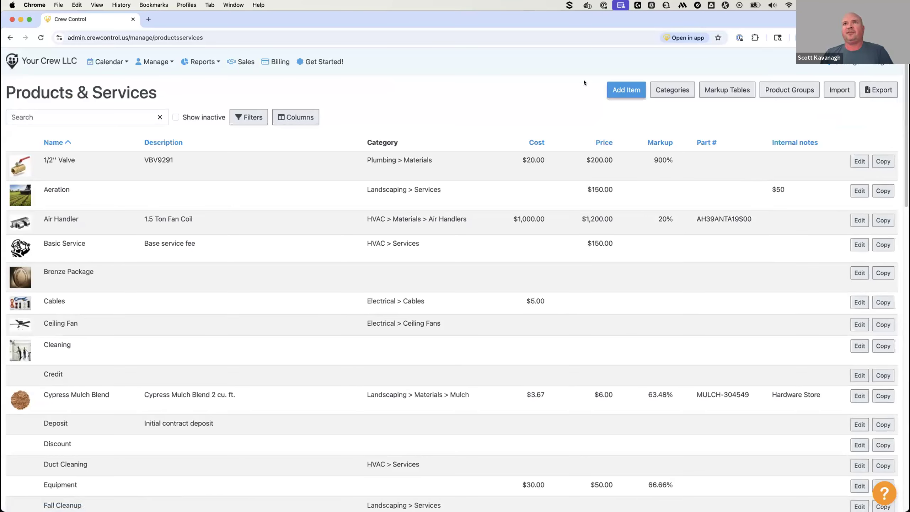
click(794, 93)
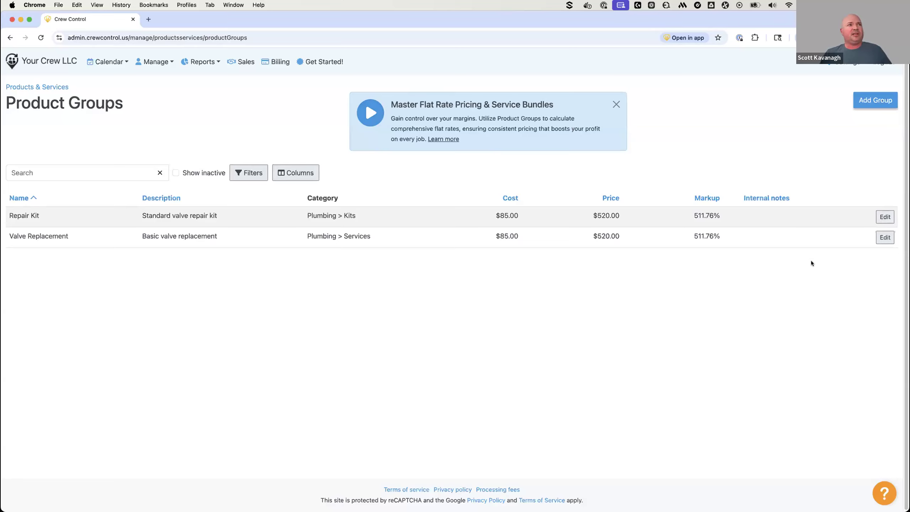
click(894, 218)
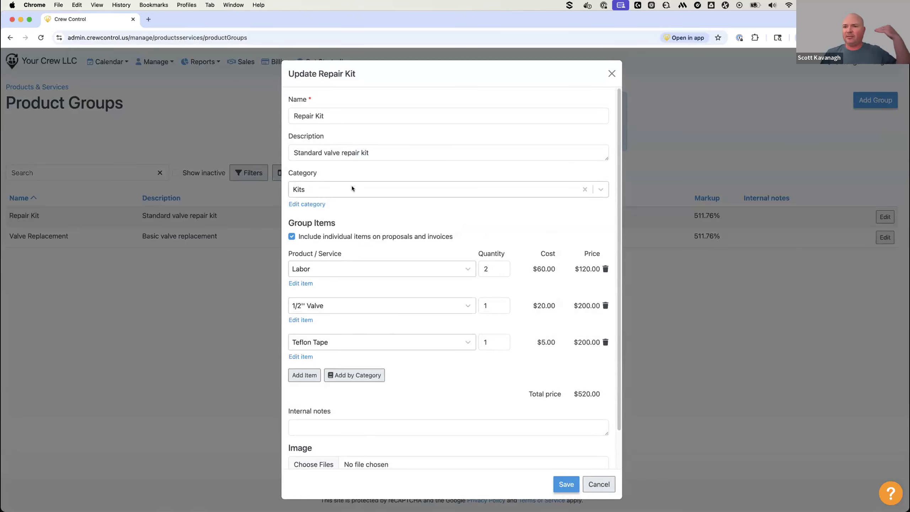
click(598, 484)
Step: Open the Valve Replacement group, review its items, total price and image, and cancel
click(883, 238)
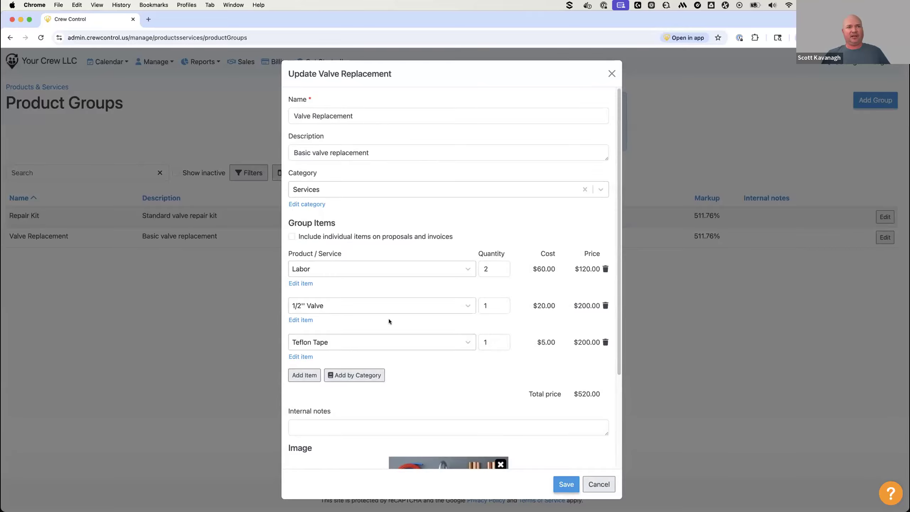
drag(573, 393, 597, 393)
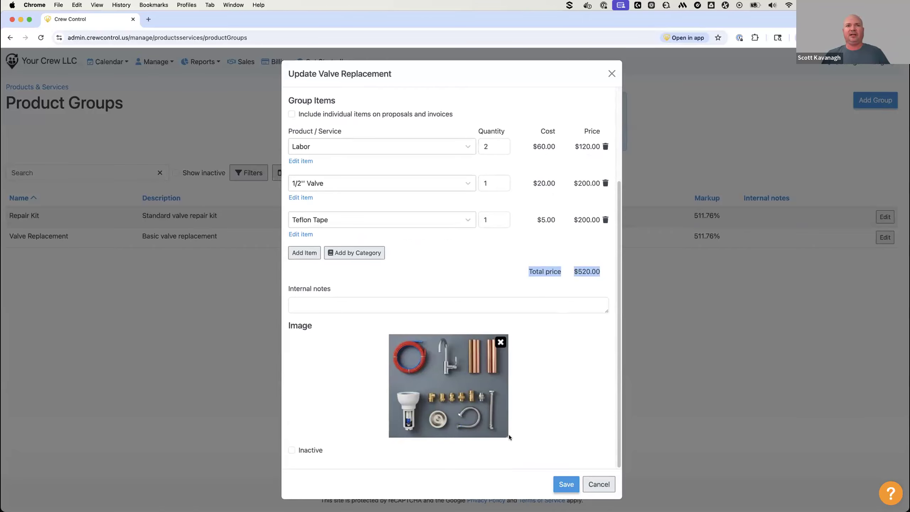
click(595, 485)
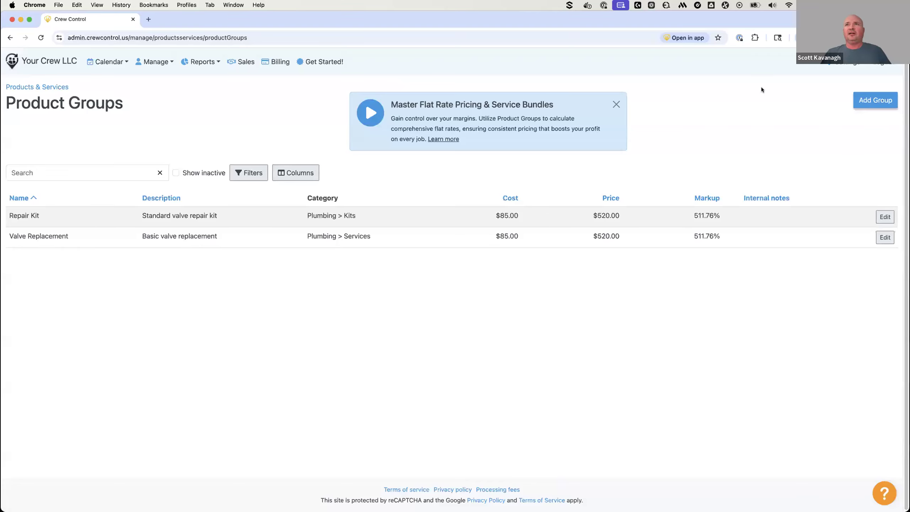
Step: Create a new invoice from Billing and add the Valve Replacement product group as its first line item
drag(3, 210, 8, 239)
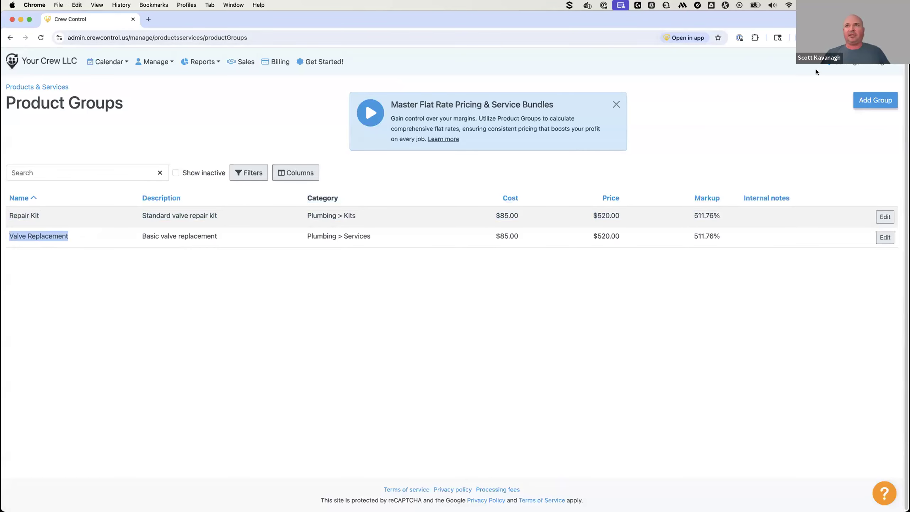
click(272, 64)
click(791, 88)
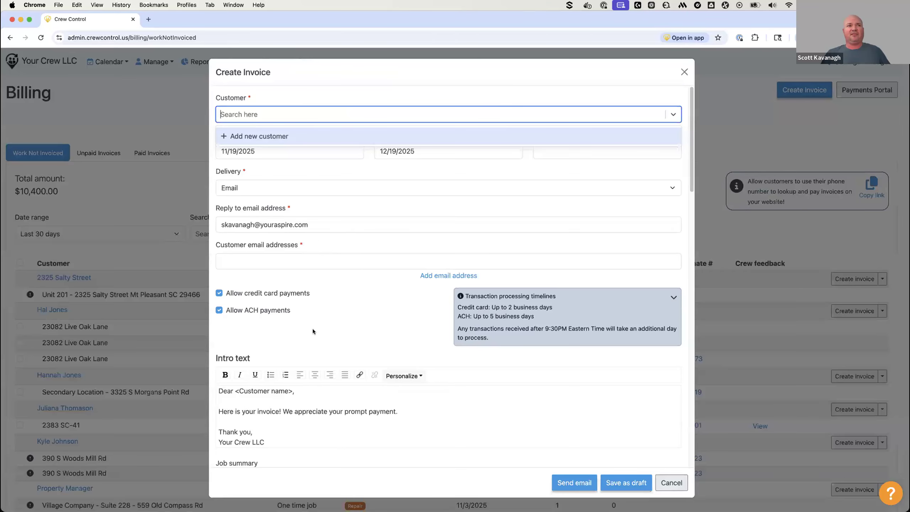
scroll(313, 331, down, 8)
click(306, 359)
key(super+v)
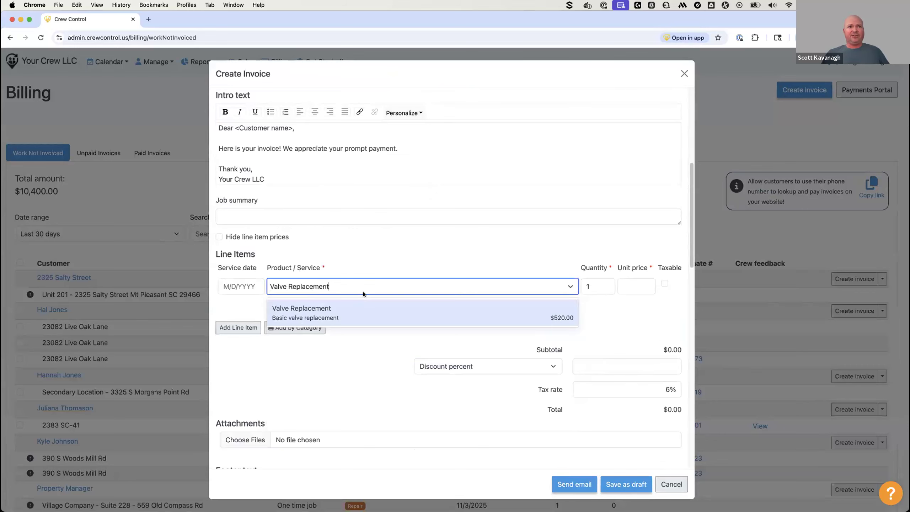
click(349, 313)
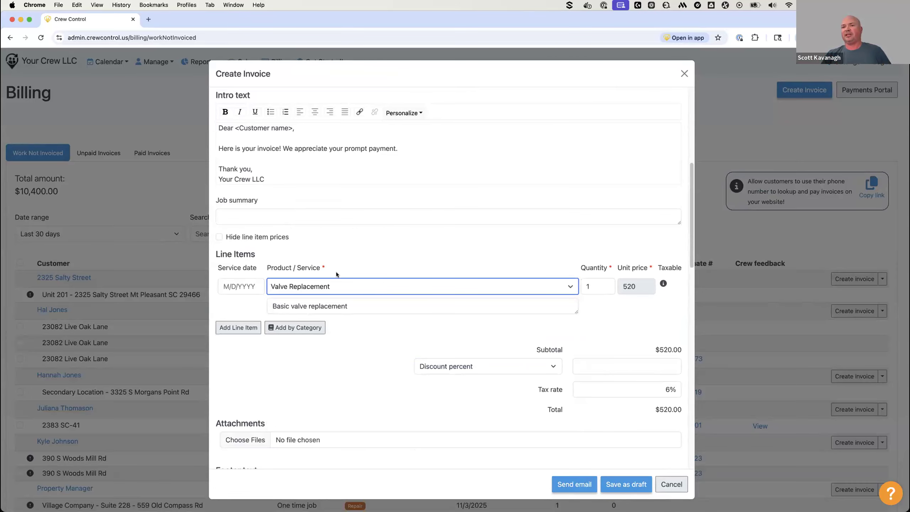
Step: Add the Repair Kit product group to the invoice as a second line item
click(229, 331)
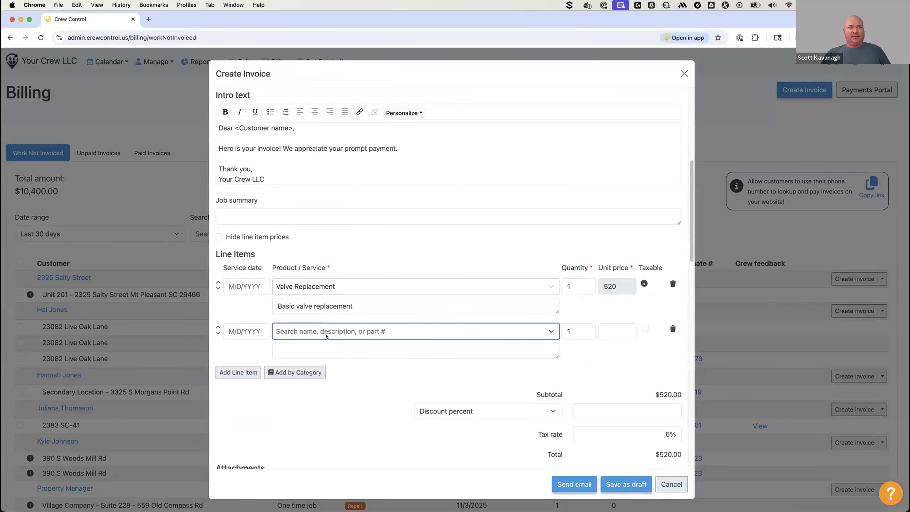
text(Rep)
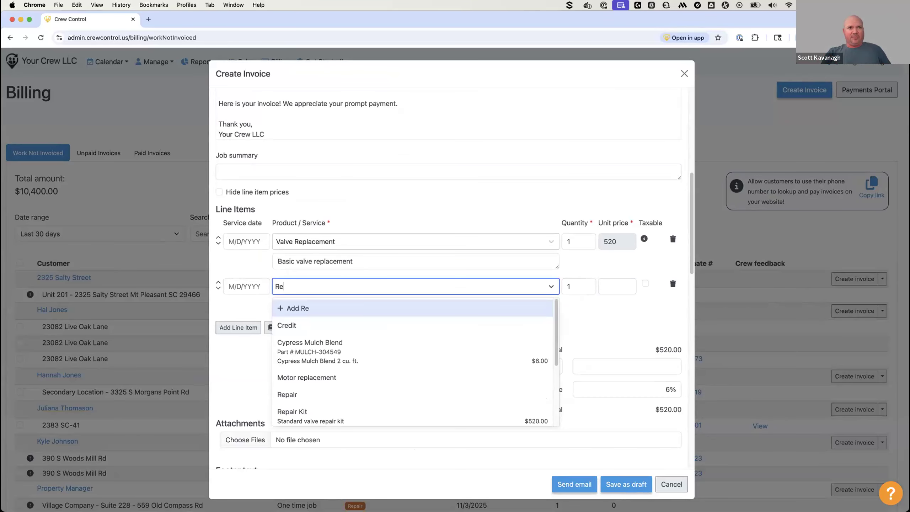
text(air)
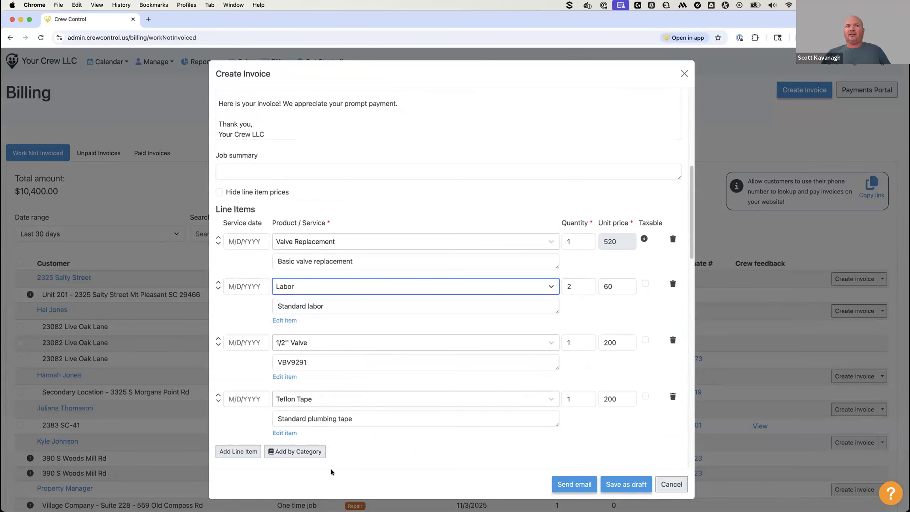
Step: Delete the Valve Replacement line from the invoice and replace the 1/2'' Valve line item with Air Handler
click(672, 240)
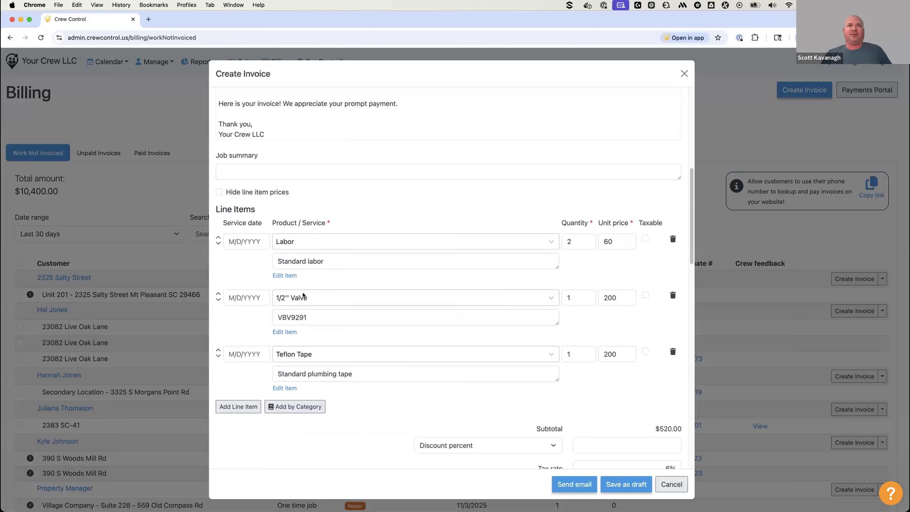
click(311, 298)
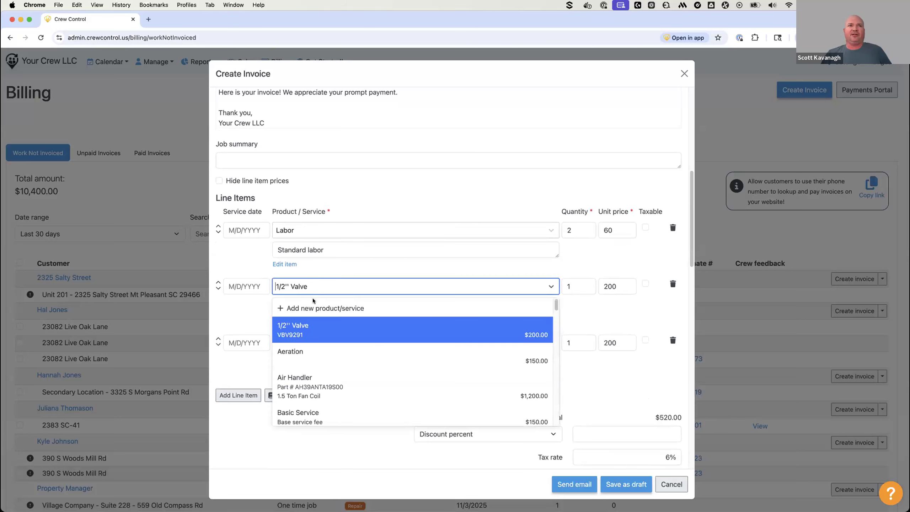
click(326, 374)
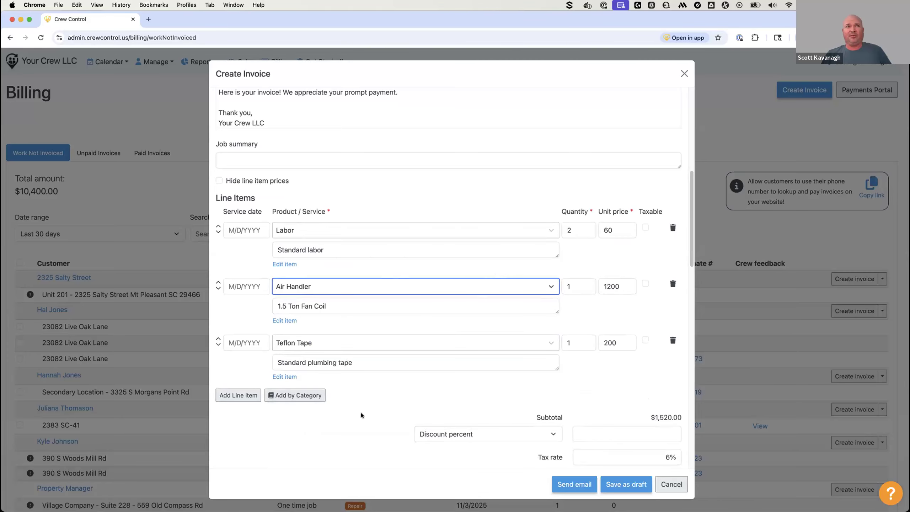
Step: Turn on hiding of line item prices, mark Air Handler and Teflon Tape as hidden, and cancel the invoice
click(265, 183)
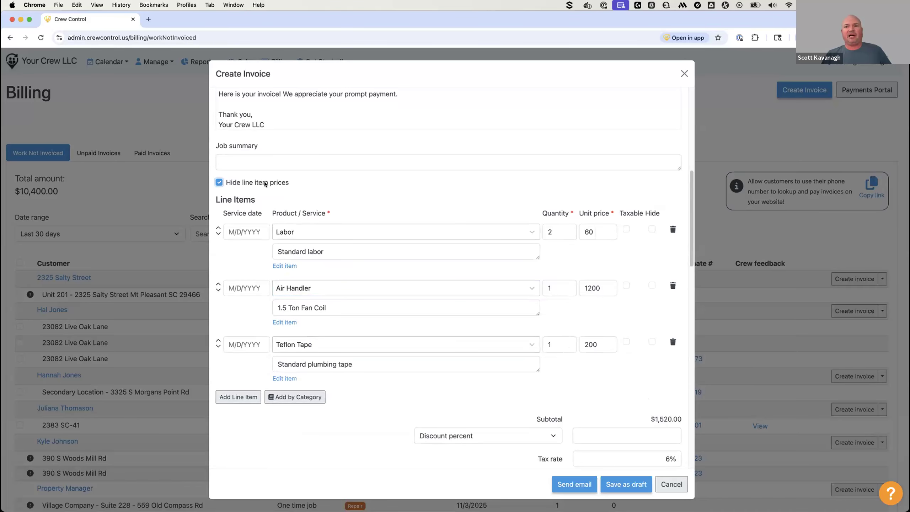
click(651, 286)
click(651, 341)
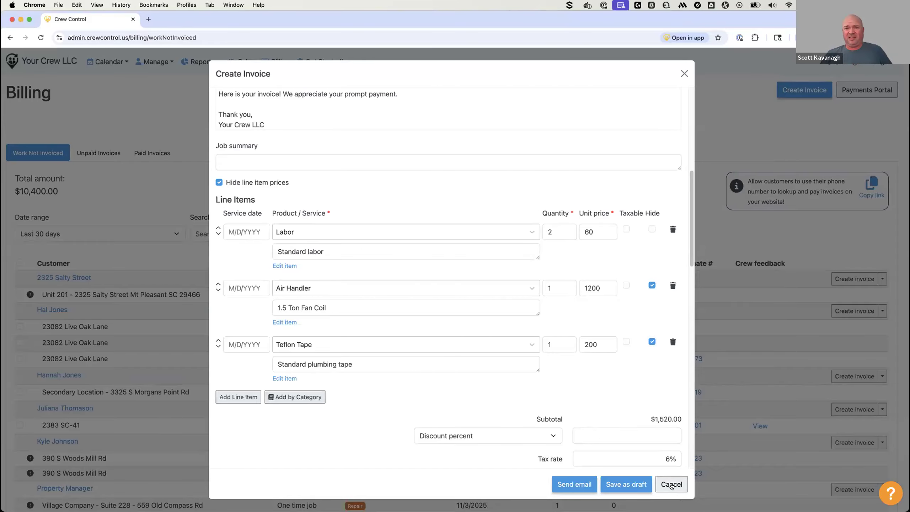
click(671, 485)
Step: Open the Resource Center, view its updates, support, ideas and help options, and close it
click(524, 89)
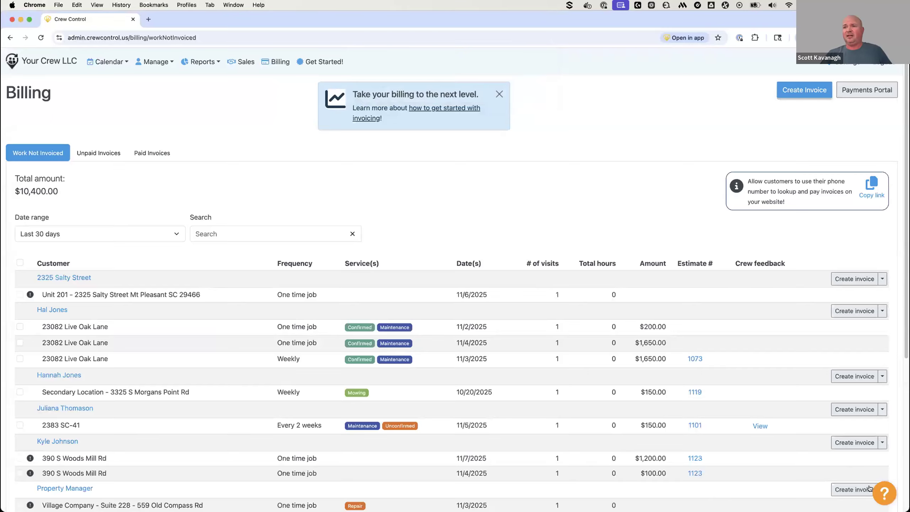
click(884, 490)
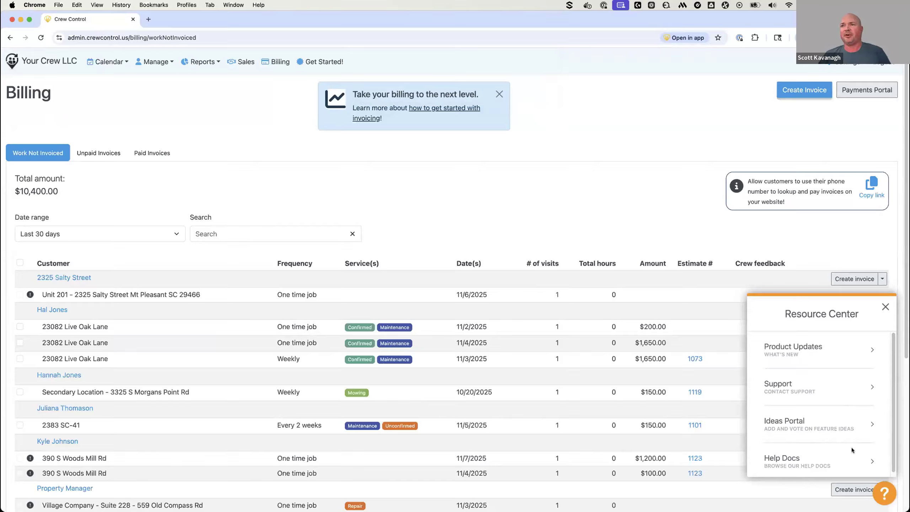
click(883, 498)
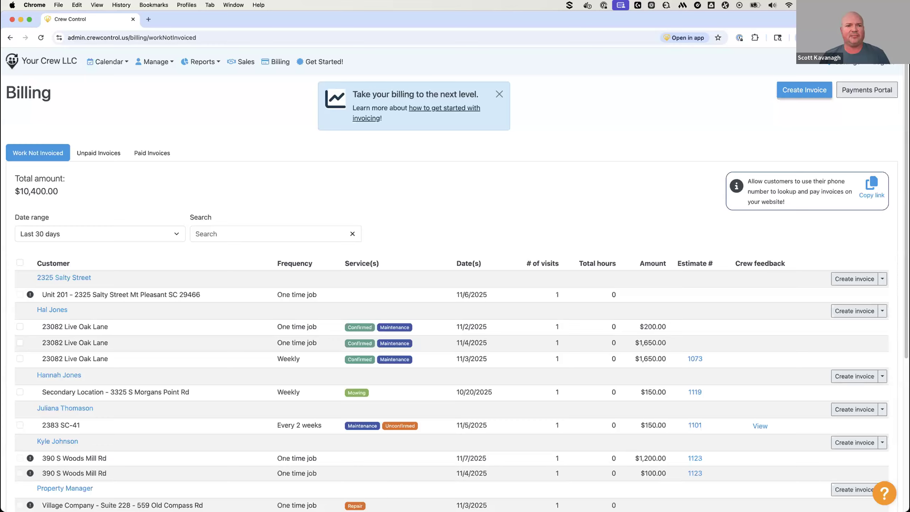
Step: Open the weekly calendar for the Nov 16 - Nov 22 schedule
click(97, 67)
click(144, 63)
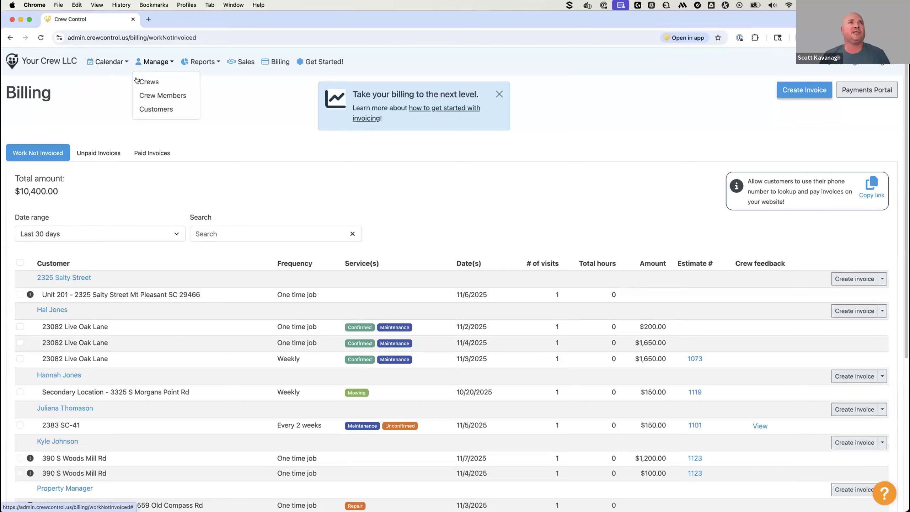
click(103, 60)
click(102, 109)
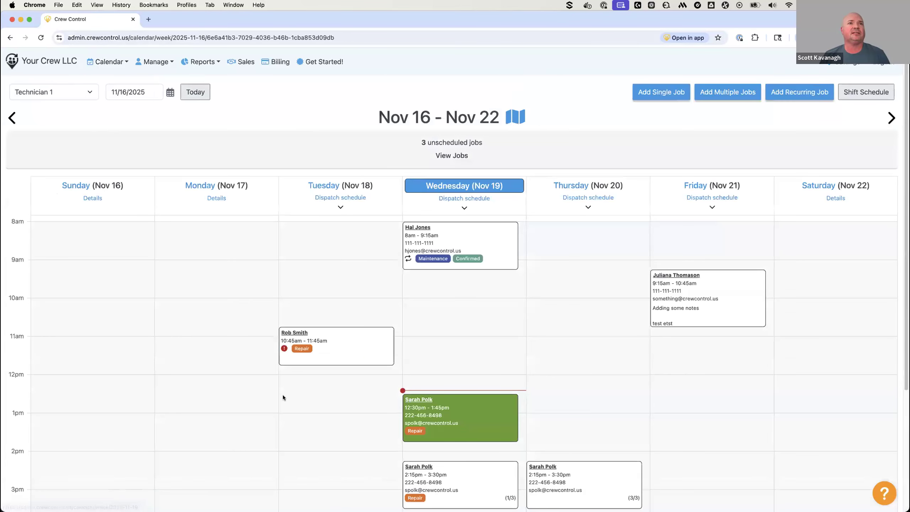
Step: Start a single job for Technician 1 on 11/19/2025 at 4:30 PM and review the form's fields
scroll(470, 384, down, 5)
click(469, 385)
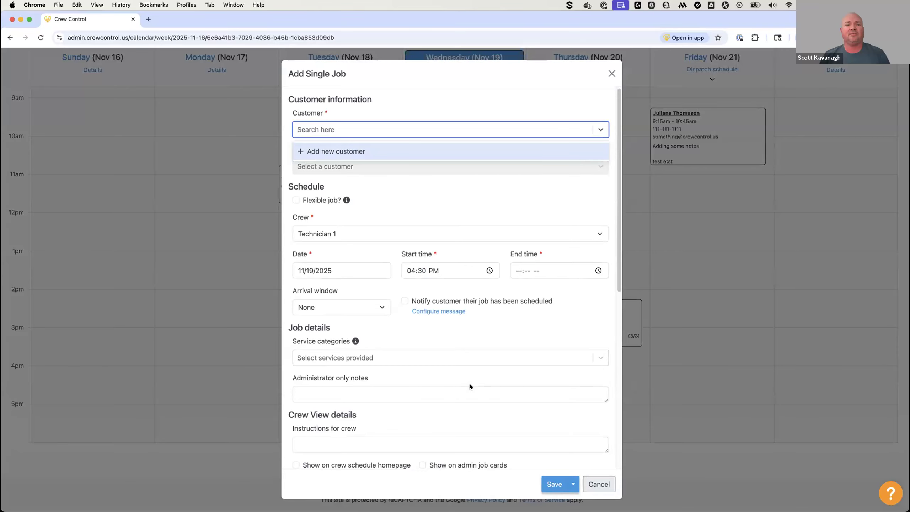
scroll(460, 357, down, 5)
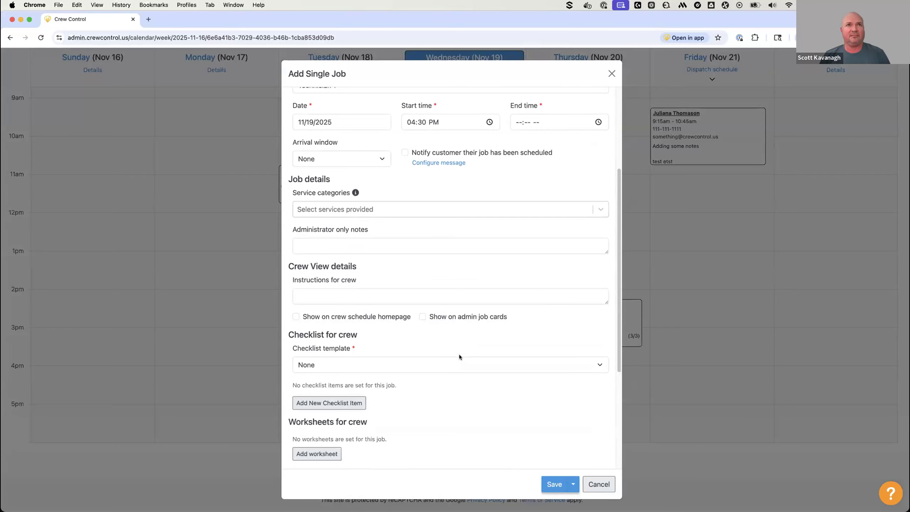
scroll(459, 354, up, 5)
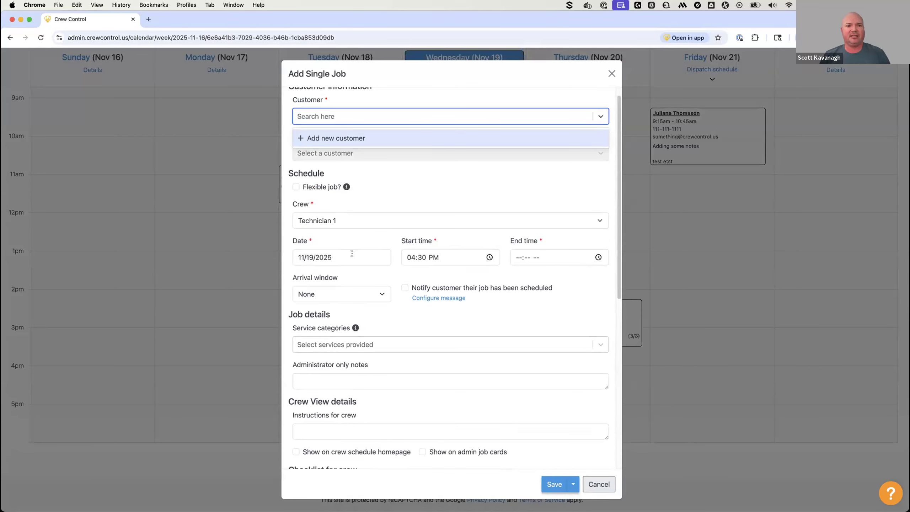